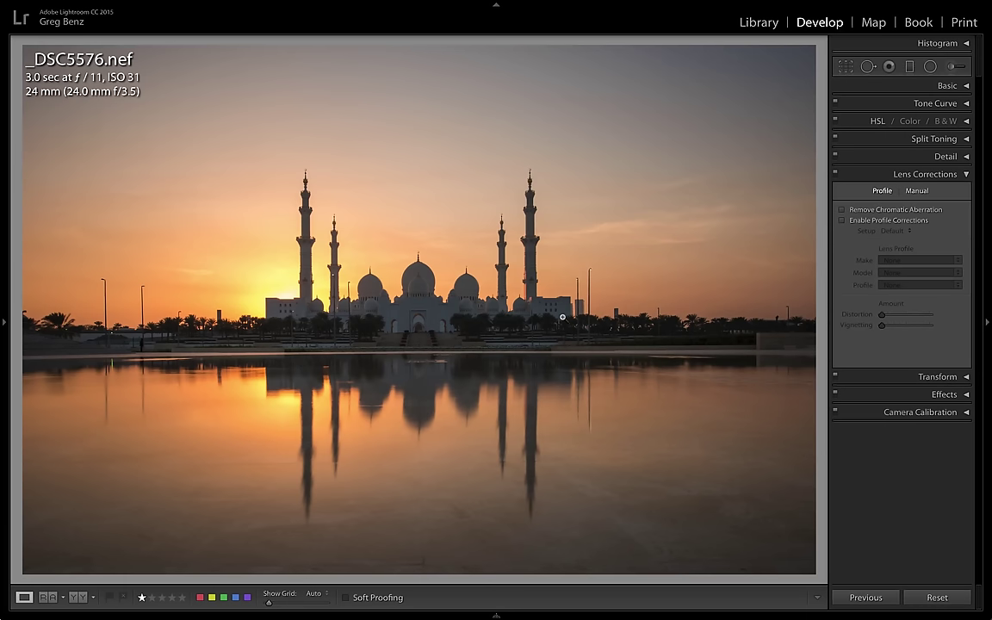
Step: View the photo at 1:1 and toggle Remove Chromatic Aberration to compare the edges
{"action": "left_click", "coordinate": [563, 318]}
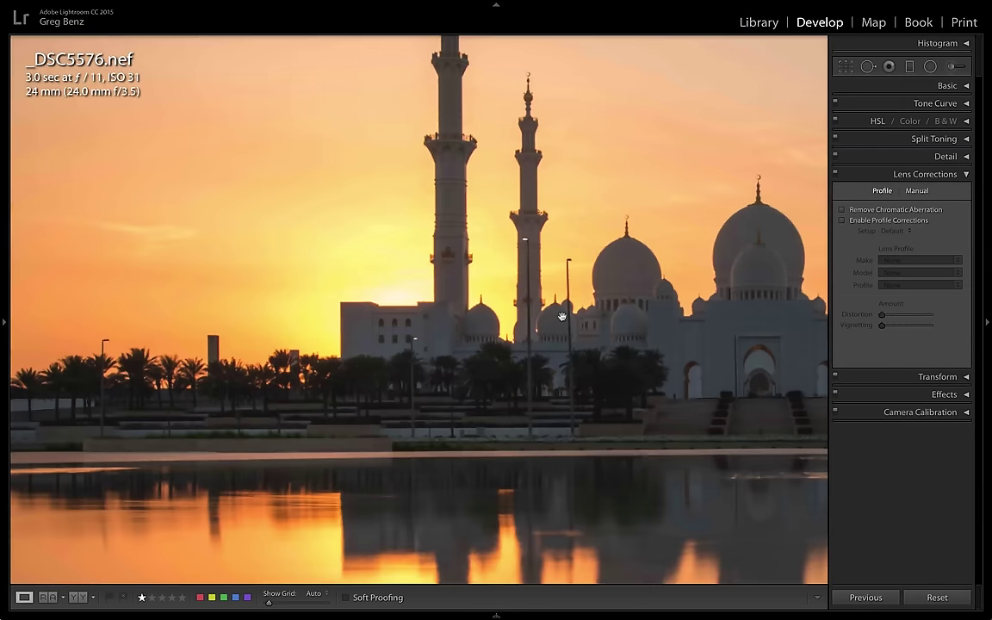
{"action": "scroll", "coordinate": [410, 201], "scroll_direction": "up", "scroll_amount": 8}
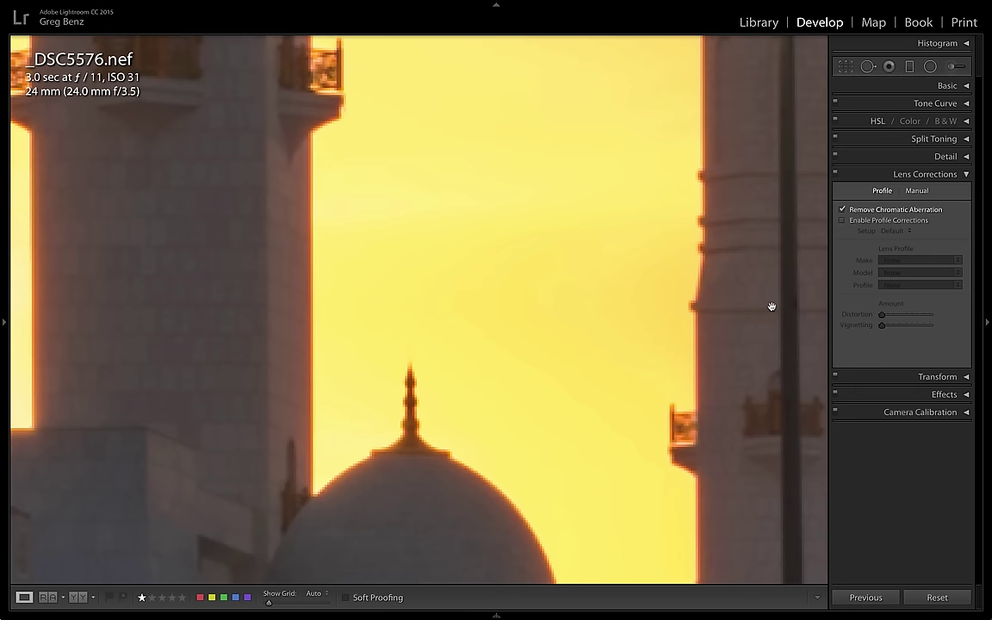
{"action": "left_click", "coordinate": [843, 209]}
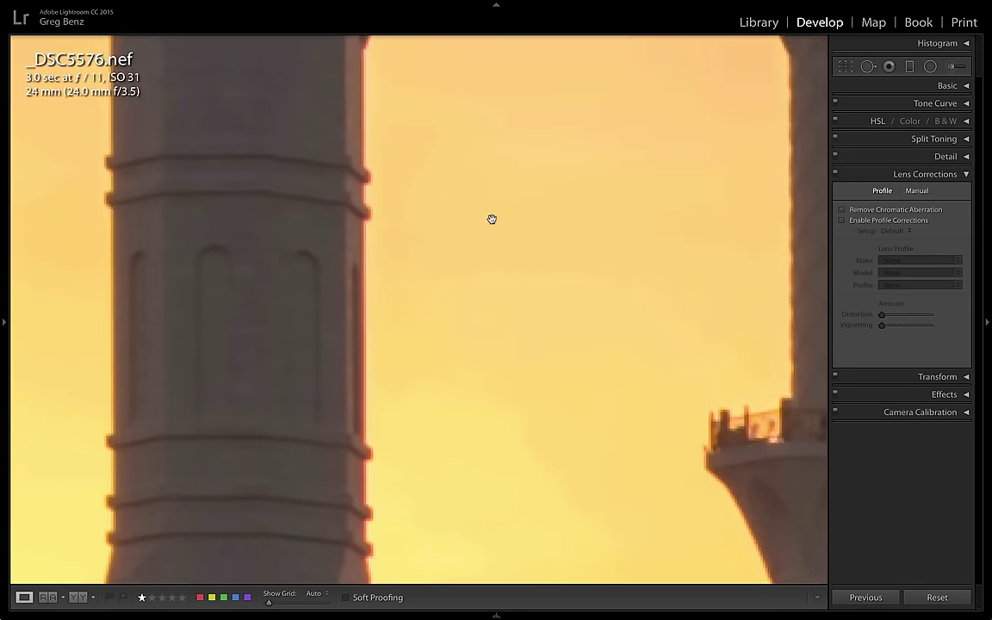
Step: Pan up, down and right across the minarets and dome to check for remaining colour fringes
{"action": "scroll", "coordinate": [492, 219], "scroll_direction": "up", "scroll_amount": 15}
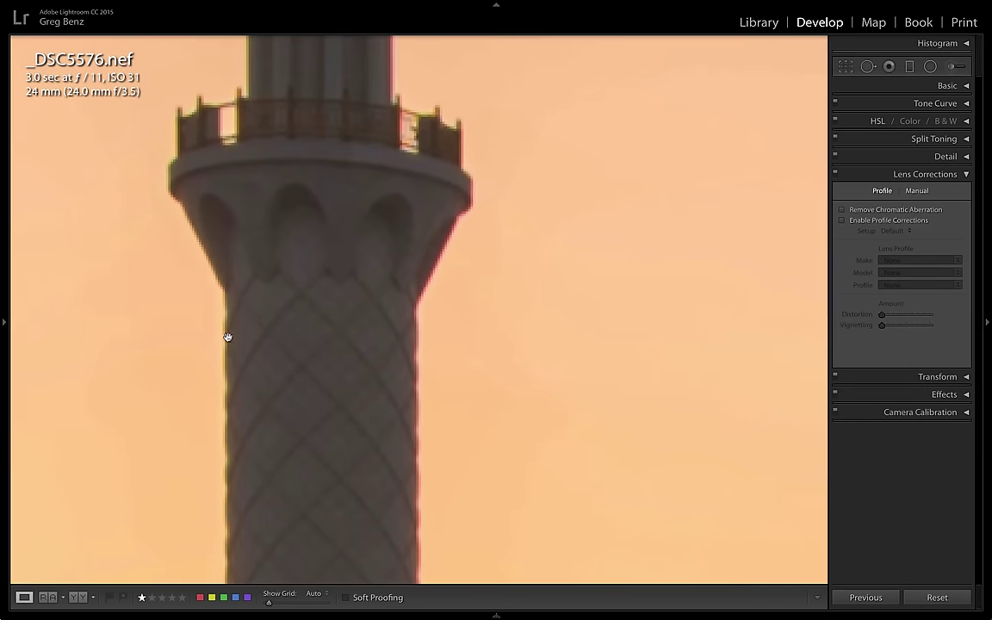
{"action": "scroll", "coordinate": [290, 253], "scroll_direction": "up", "scroll_amount": 10}
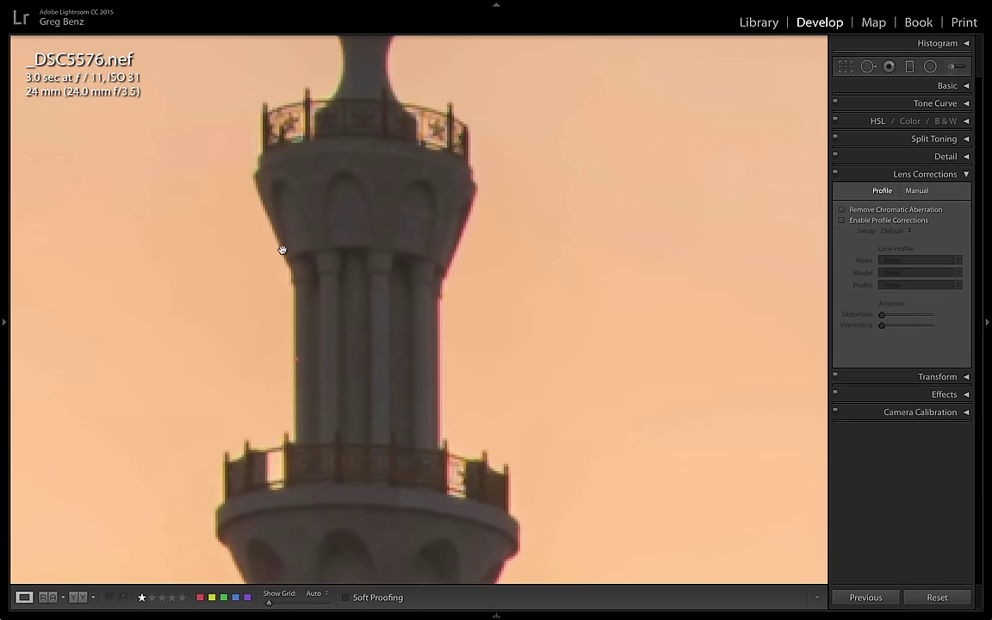
{"action": "scroll", "coordinate": [379, 162], "scroll_direction": "up", "scroll_amount": 10}
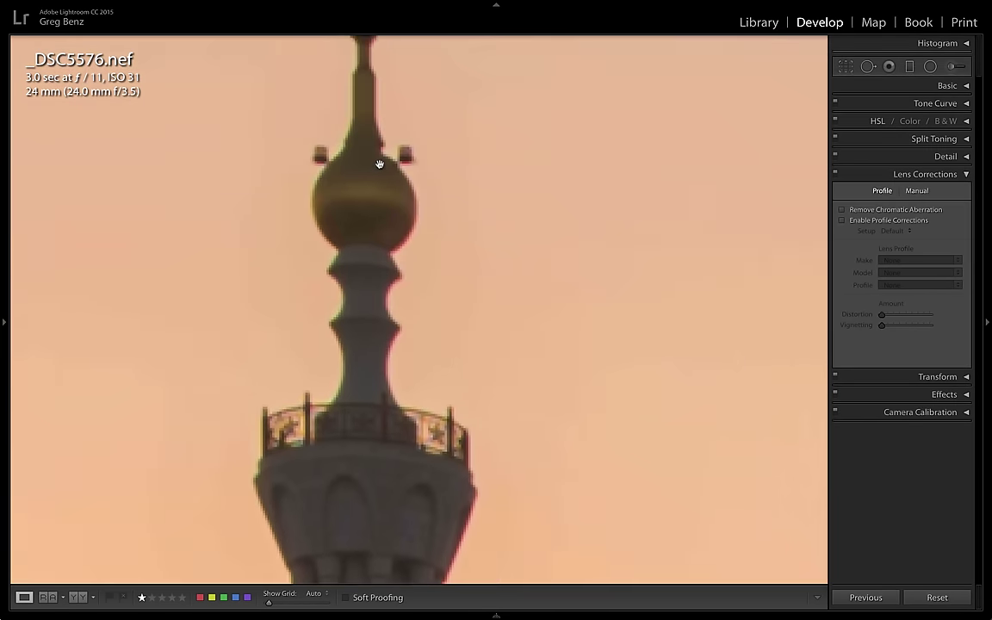
{"action": "scroll", "coordinate": [378, 164], "scroll_direction": "up", "scroll_amount": 5}
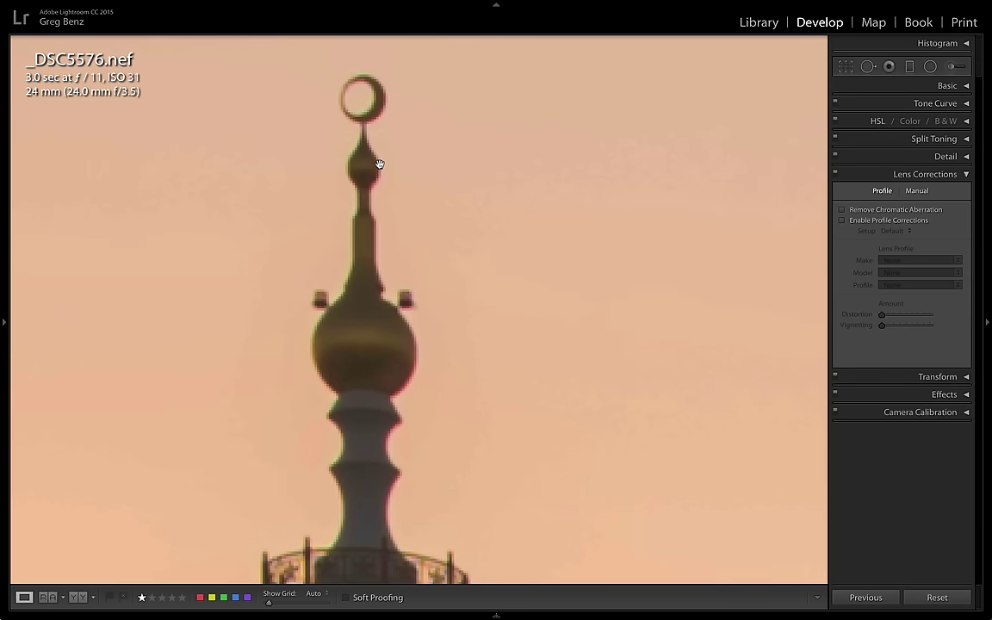
{"action": "scroll", "coordinate": [379, 164], "scroll_direction": "up", "scroll_amount": 3}
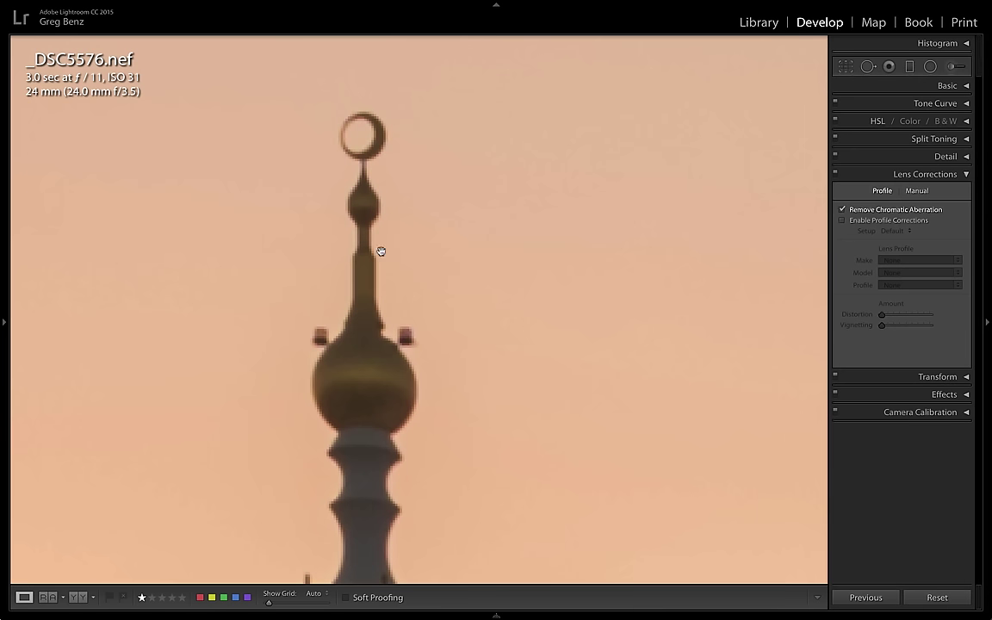
{"action": "scroll", "coordinate": [377, 395], "scroll_direction": "down", "scroll_amount": 5}
{"action": "scroll", "coordinate": [376, 396], "scroll_direction": "down", "scroll_amount": 10}
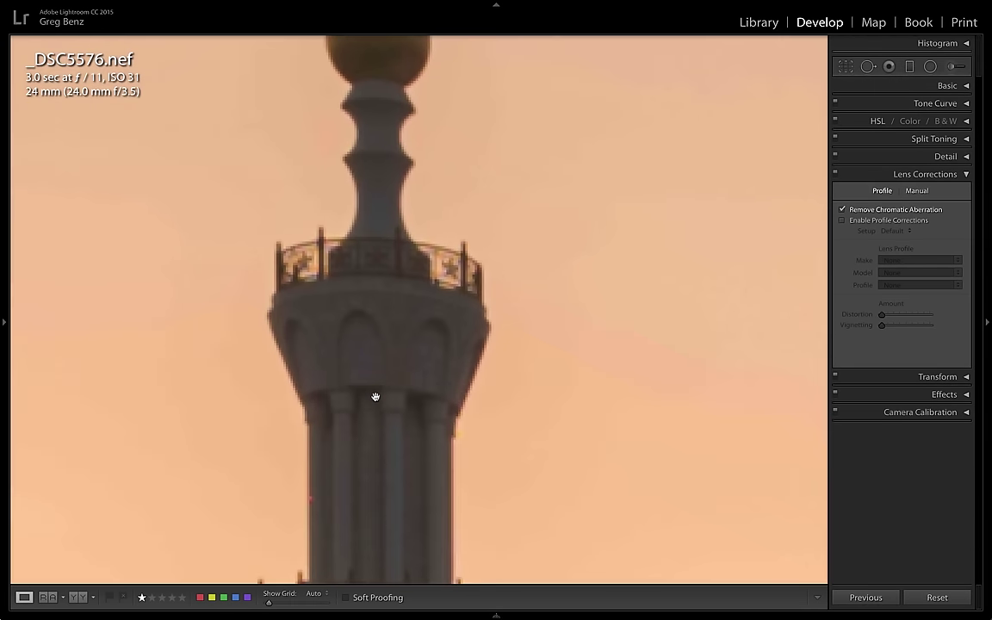
{"action": "scroll", "coordinate": [376, 396], "scroll_direction": "down", "scroll_amount": 15}
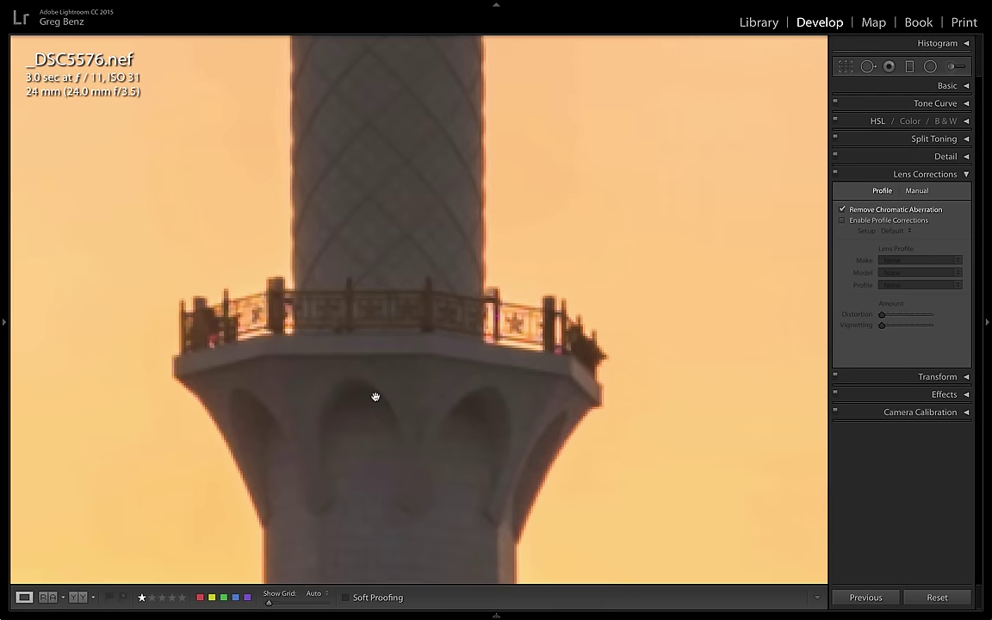
{"action": "scroll", "coordinate": [375, 396], "scroll_direction": "down", "scroll_amount": 15}
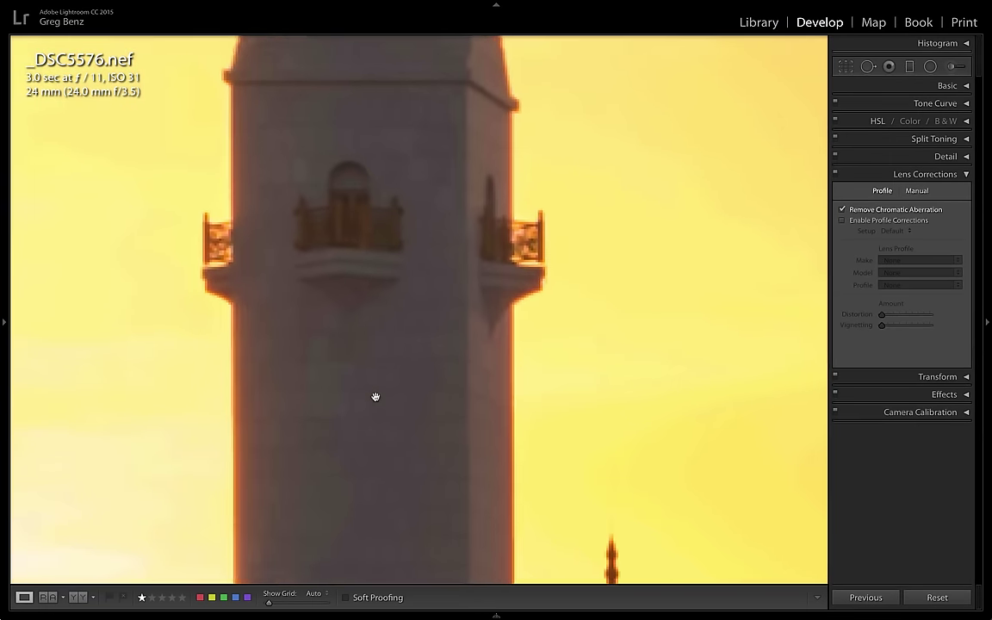
{"action": "scroll", "coordinate": [375, 396], "scroll_direction": "down", "scroll_amount": 15}
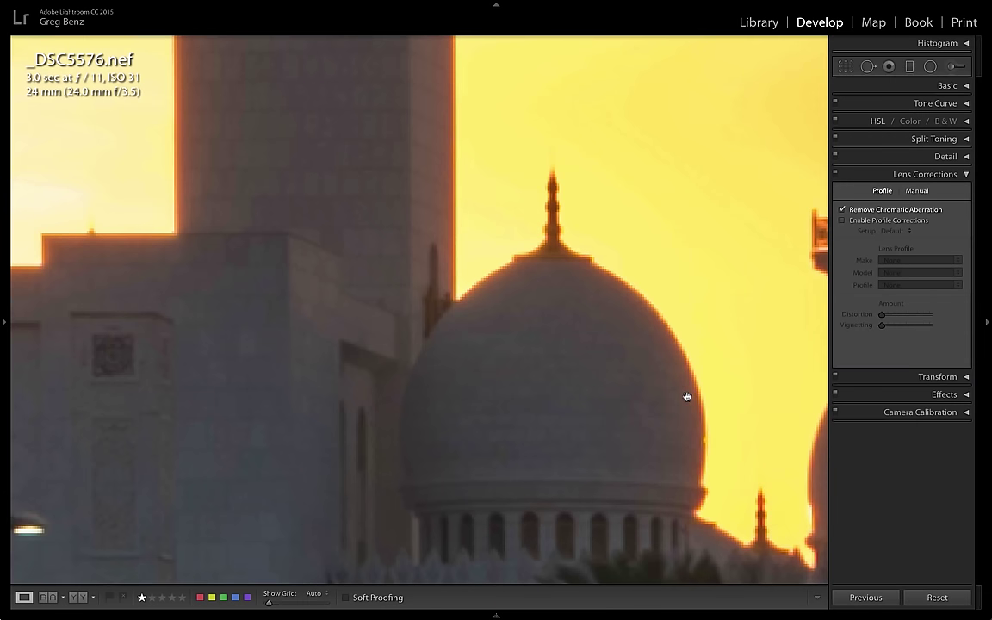
{"action": "scroll", "coordinate": [689, 401], "scroll_direction": "right", "scroll_amount": 2}
{"action": "scroll", "coordinate": [689, 402], "scroll_direction": "right", "scroll_amount": 5}
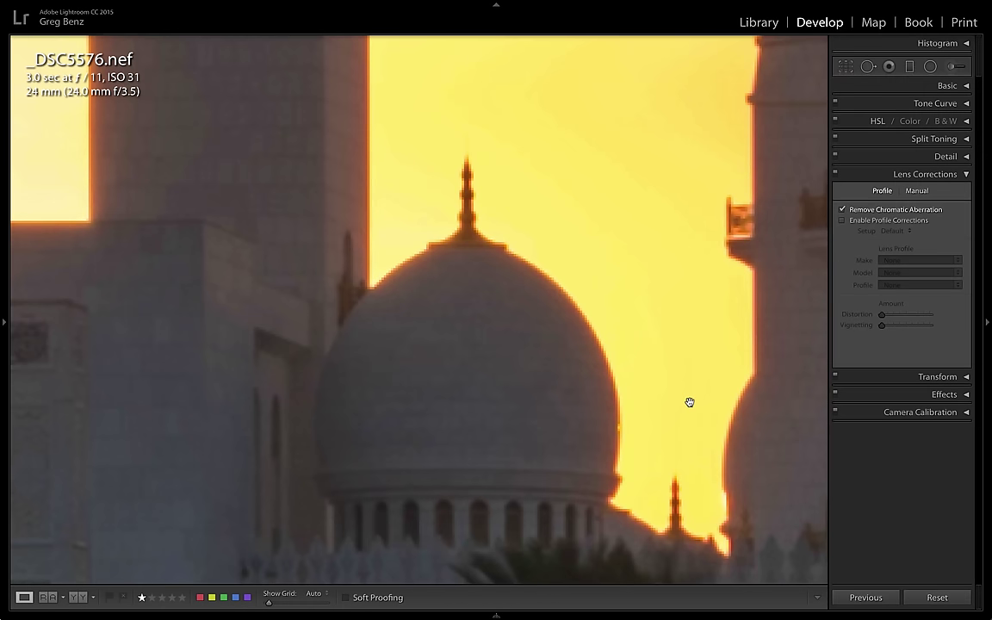
Step: Look over the Manual Defringe sliders, then uncheck Remove Chromatic Aberration under Profile
{"action": "left_click", "coordinate": [917, 192]}
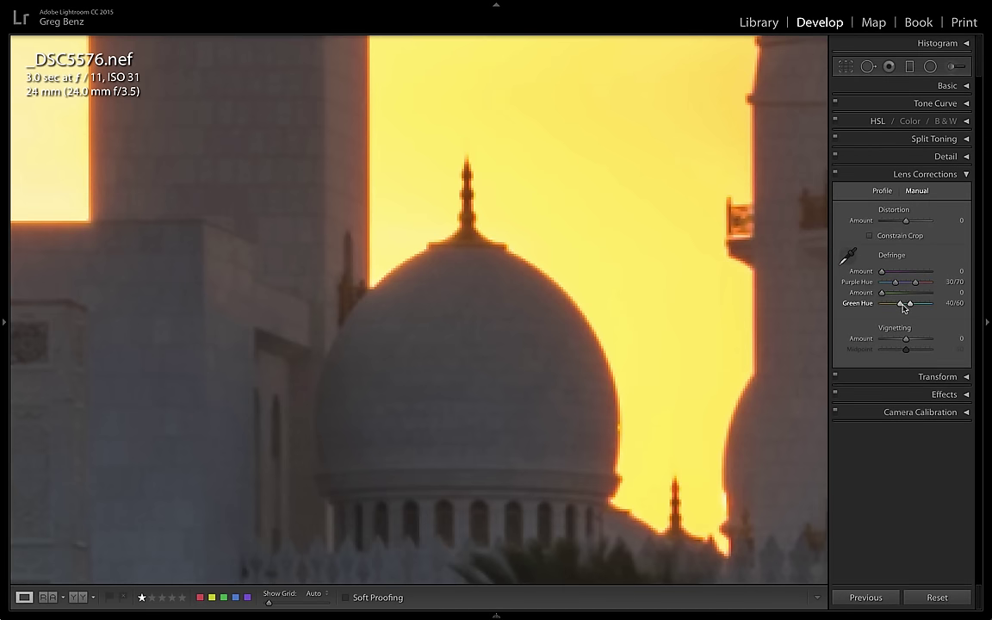
{"action": "left_click", "coordinate": [883, 192]}
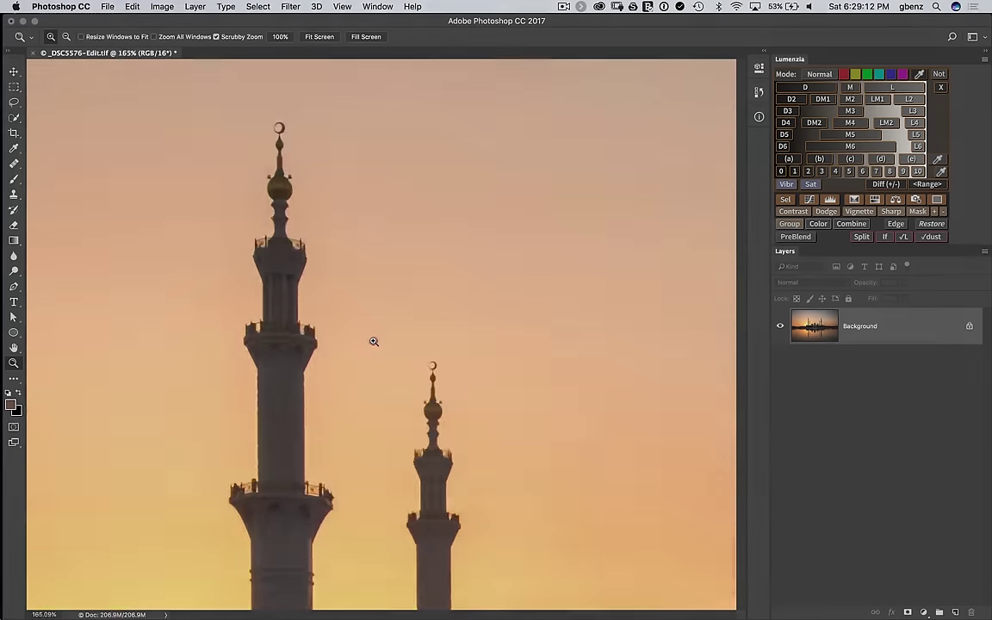
Step: Zoom in on the small minaret's balcony and pan up to its spire's red and green fringes
{"action": "left_click_drag", "start_coordinate": [374, 341], "coordinate": [451, 443]}
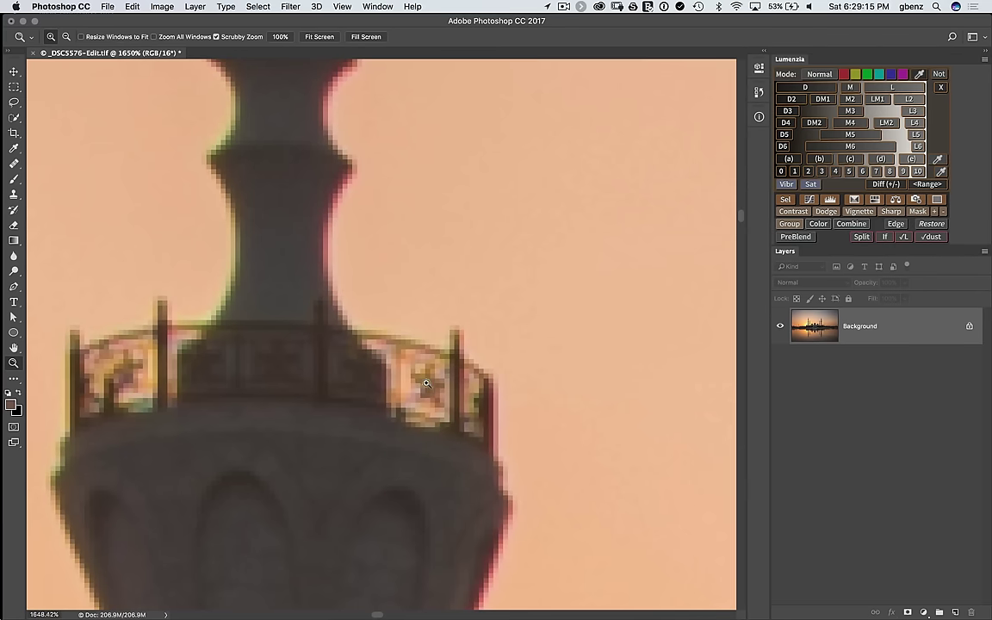
{"action": "key", "text": "h"}
{"action": "left_click_drag", "start_coordinate": [312, 254], "coordinate": [414, 376]}
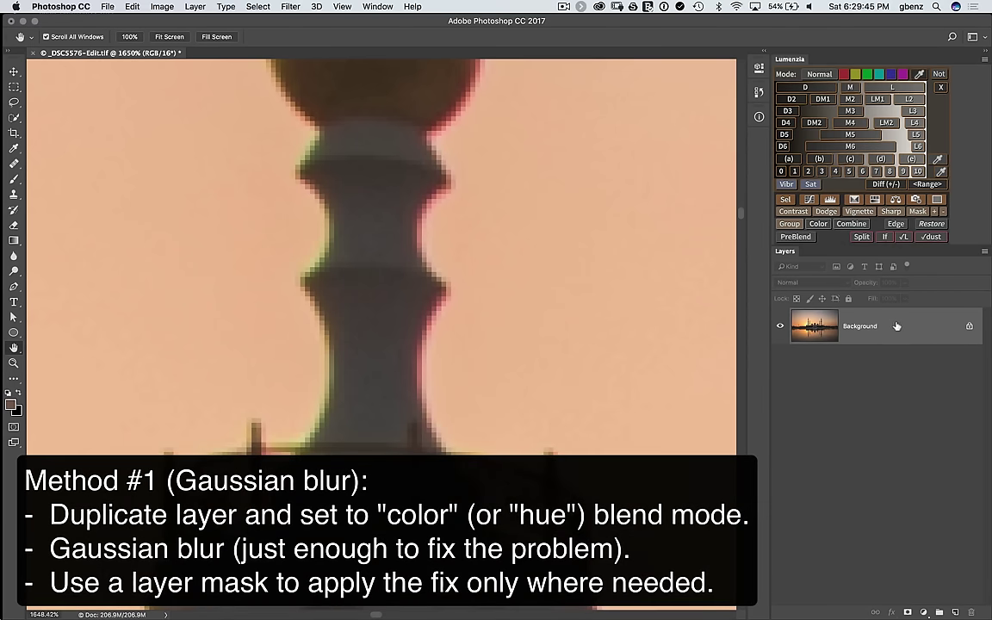
Step: Duplicate the Background as a layer named 'blur' and set its blend mode to Color
{"action": "right_click", "coordinate": [896, 324]}
{"action": "left_click", "coordinate": [880, 341]}
{"action": "right_click", "coordinate": [898, 328]}
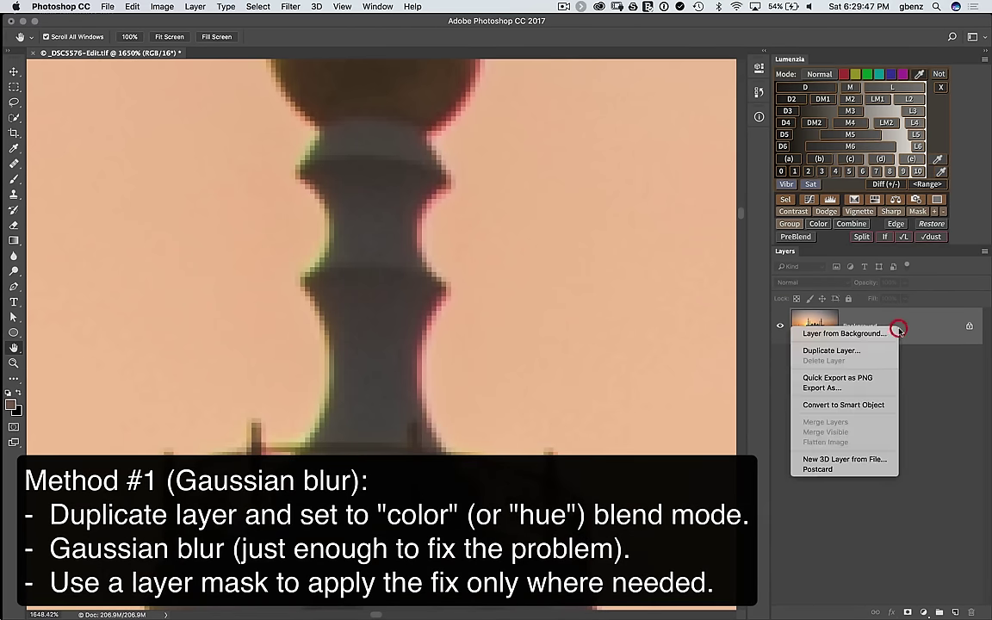
{"action": "left_click", "coordinate": [880, 348]}
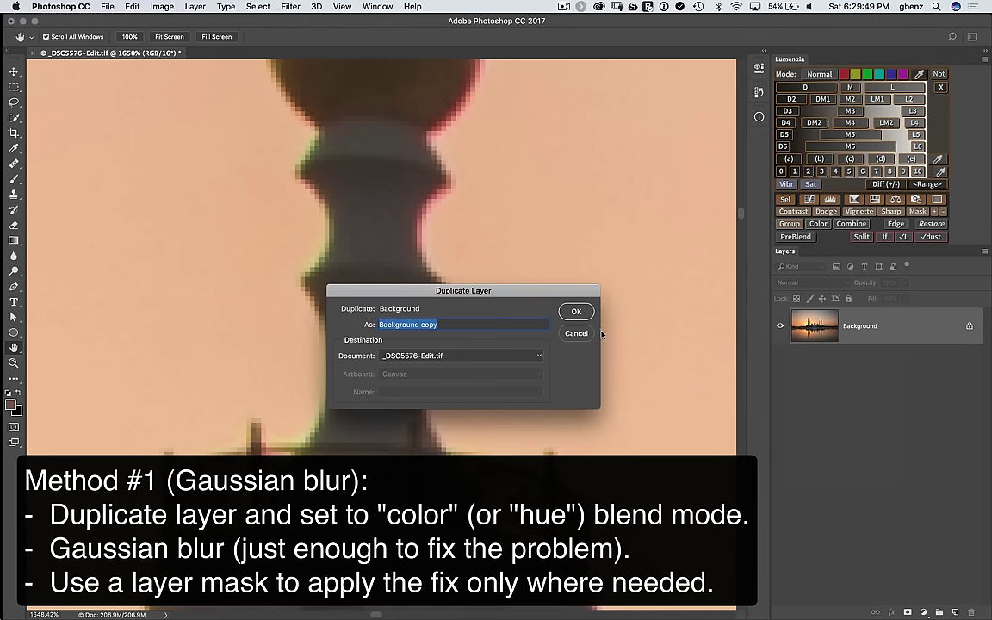
{"action": "type", "text": "blur"}
{"action": "key", "text": "Return"}
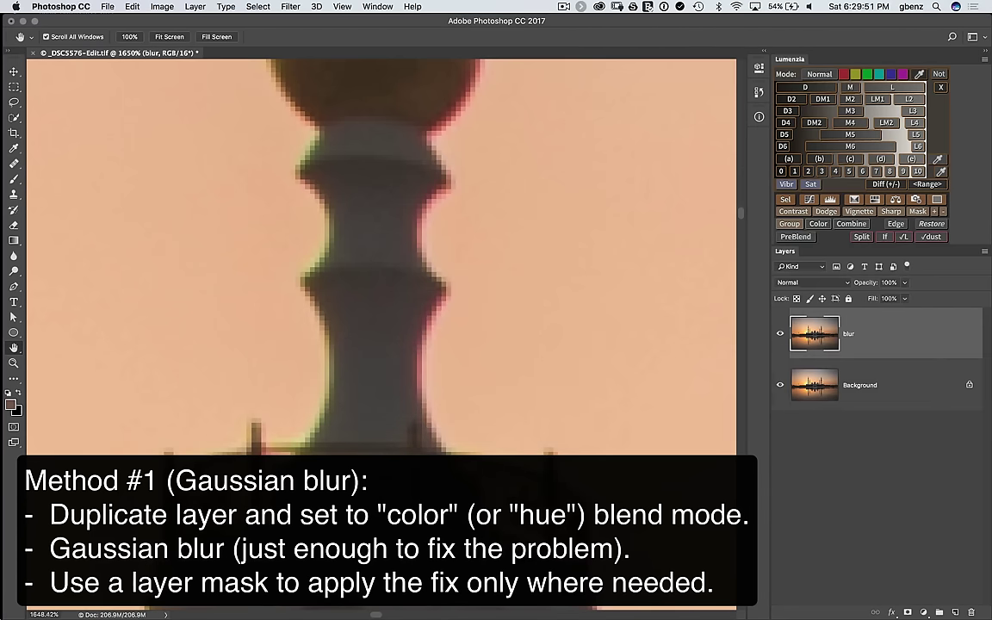
{"action": "left_click", "coordinate": [792, 283]}
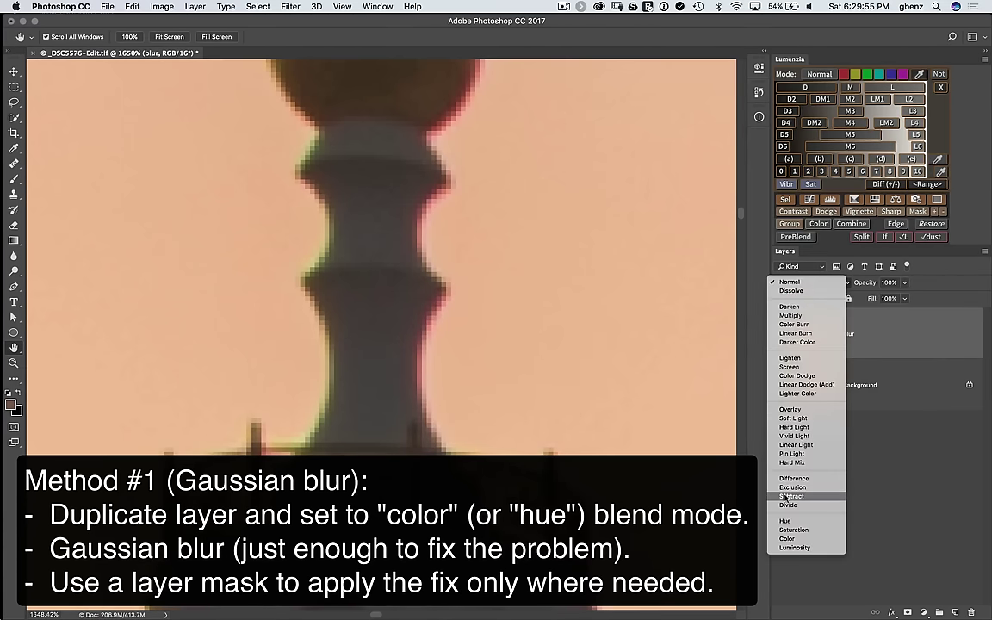
{"action": "left_click", "coordinate": [789, 539]}
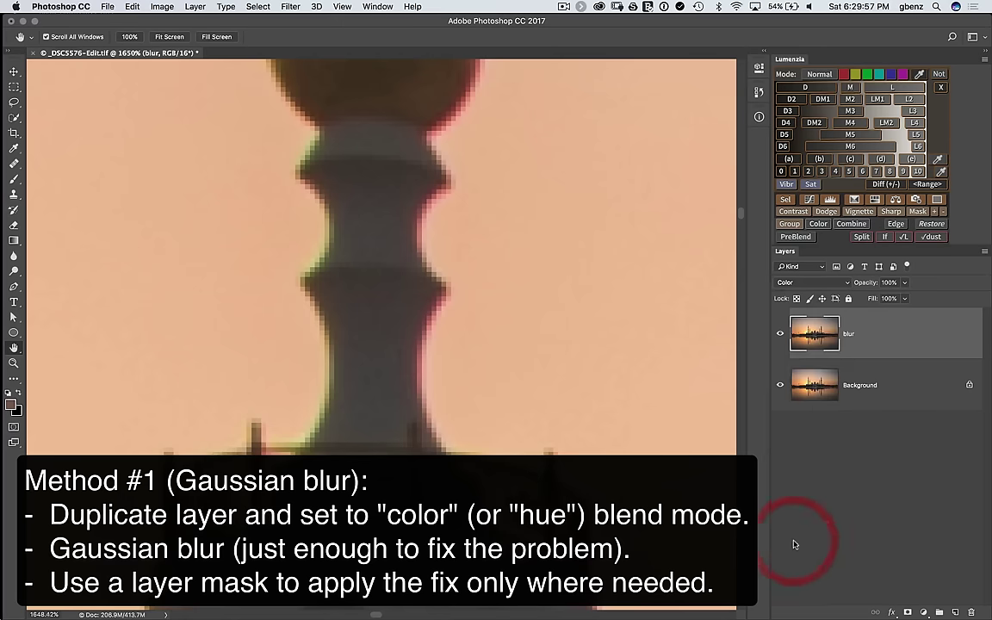
Step: Apply a Gaussian Blur to the blur layer, trying several radii before settling on 3.0 pixels
{"action": "left_click", "coordinate": [292, 7]}
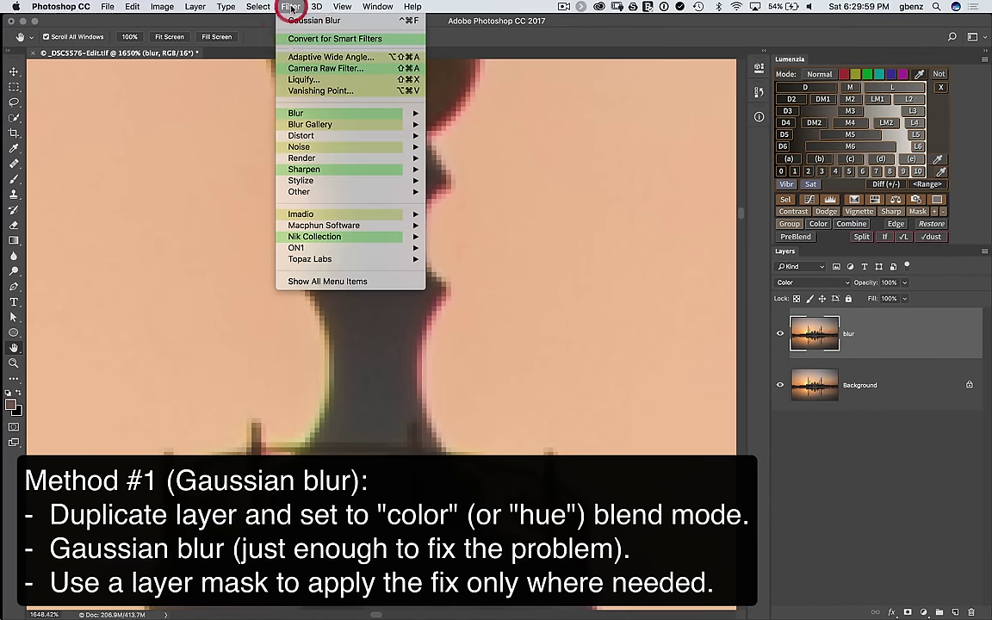
{"action": "mouse_move", "coordinate": [306, 114]}
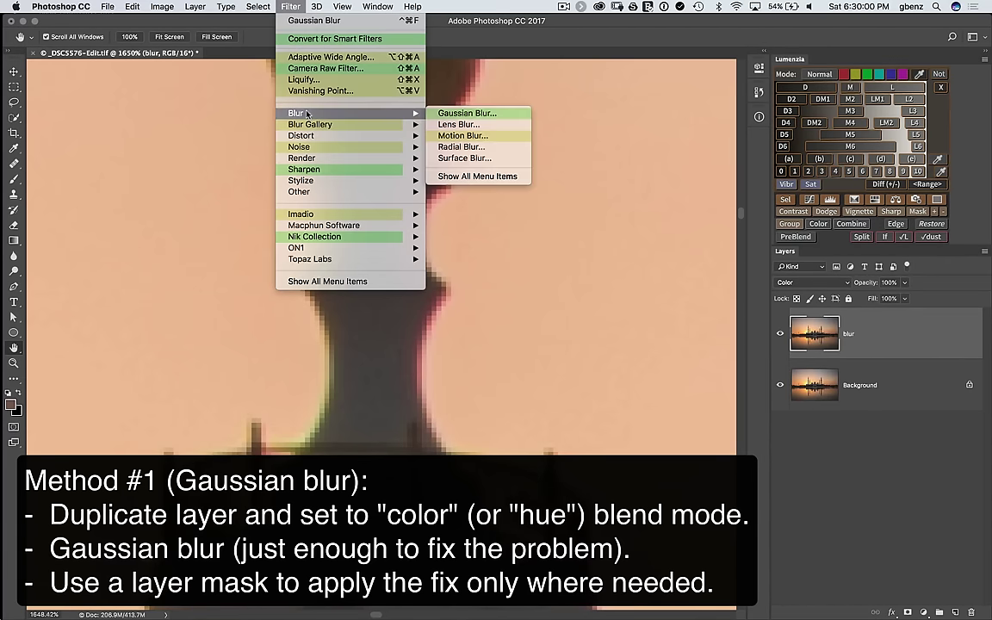
{"action": "left_click", "coordinate": [448, 115]}
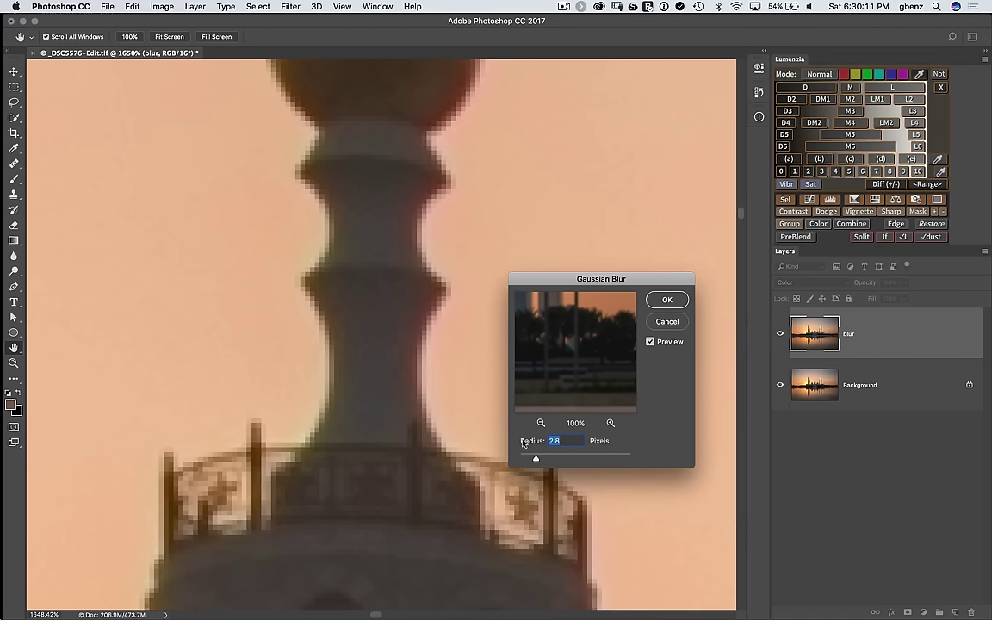
{"action": "left_click", "coordinate": [572, 455]}
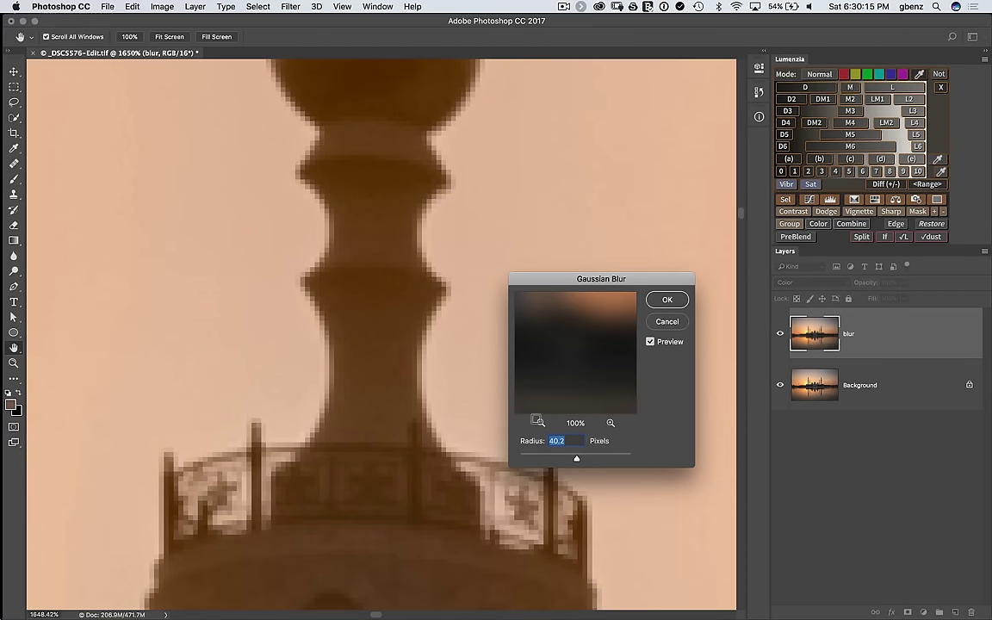
{"action": "left_click", "coordinate": [522, 458]}
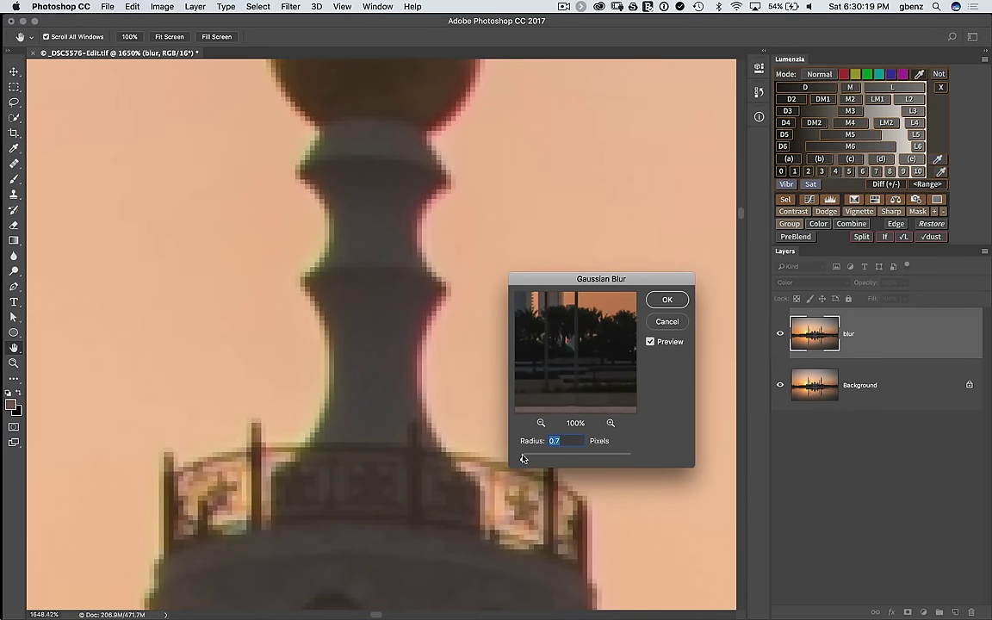
{"action": "left_click_drag", "start_coordinate": [524, 457], "coordinate": [526, 457]}
{"action": "left_click", "coordinate": [530, 460]}
{"action": "left_click_drag", "start_coordinate": [531, 460], "coordinate": [537, 459]}
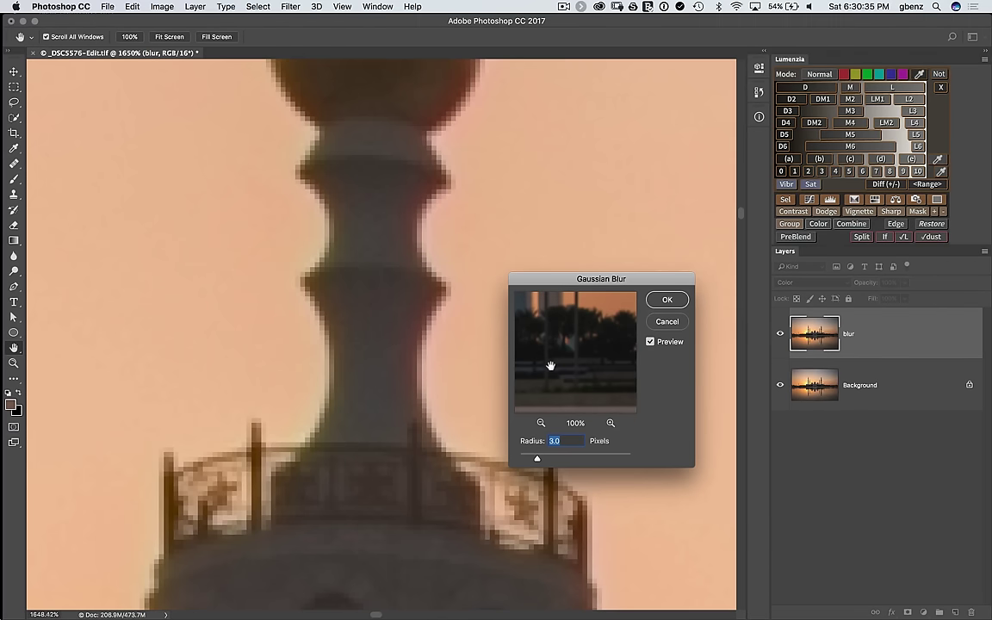
{"action": "left_click", "coordinate": [668, 299]}
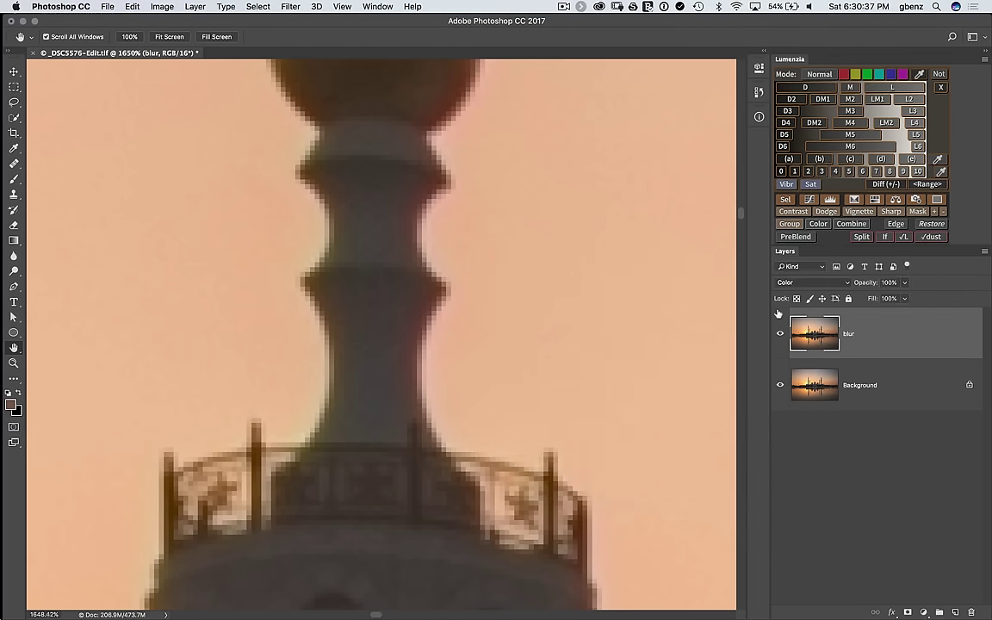
{"action": "left_click", "coordinate": [780, 335]}
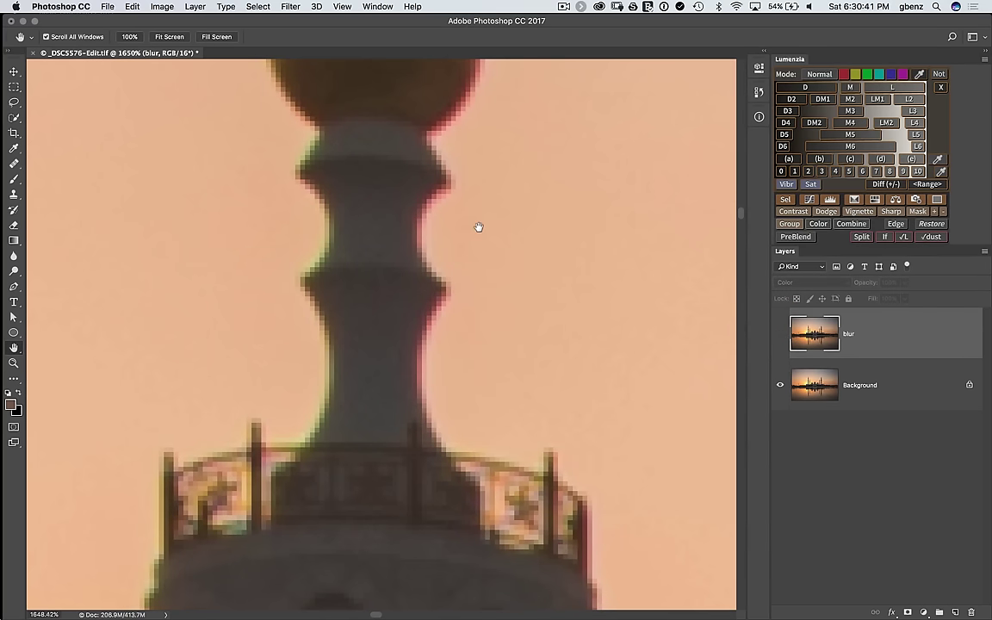
{"action": "scroll", "coordinate": [479, 227], "scroll_direction": "up", "scroll_amount": 10}
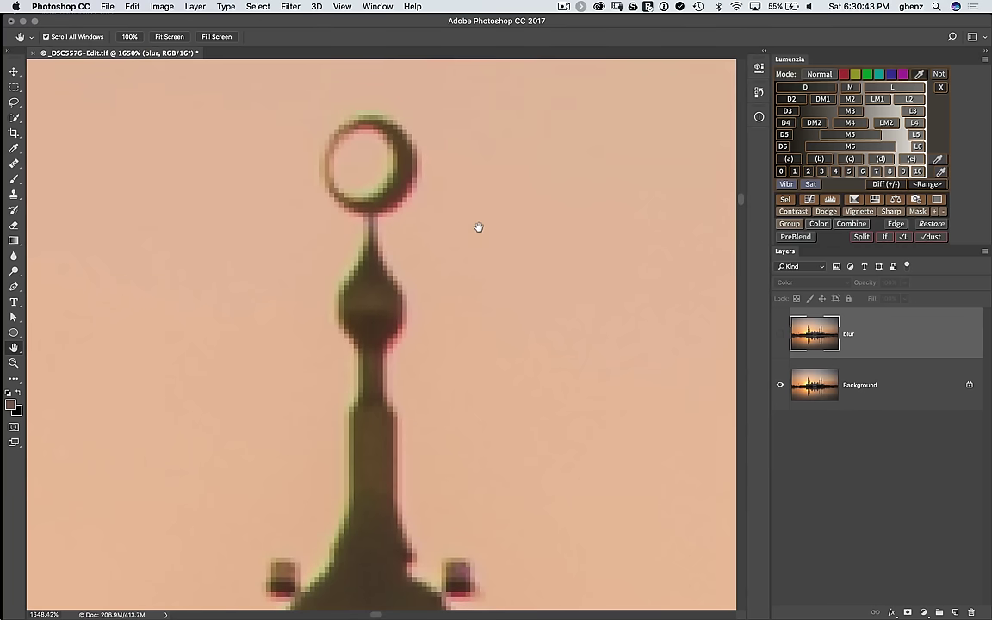
{"action": "left_click", "coordinate": [780, 335]}
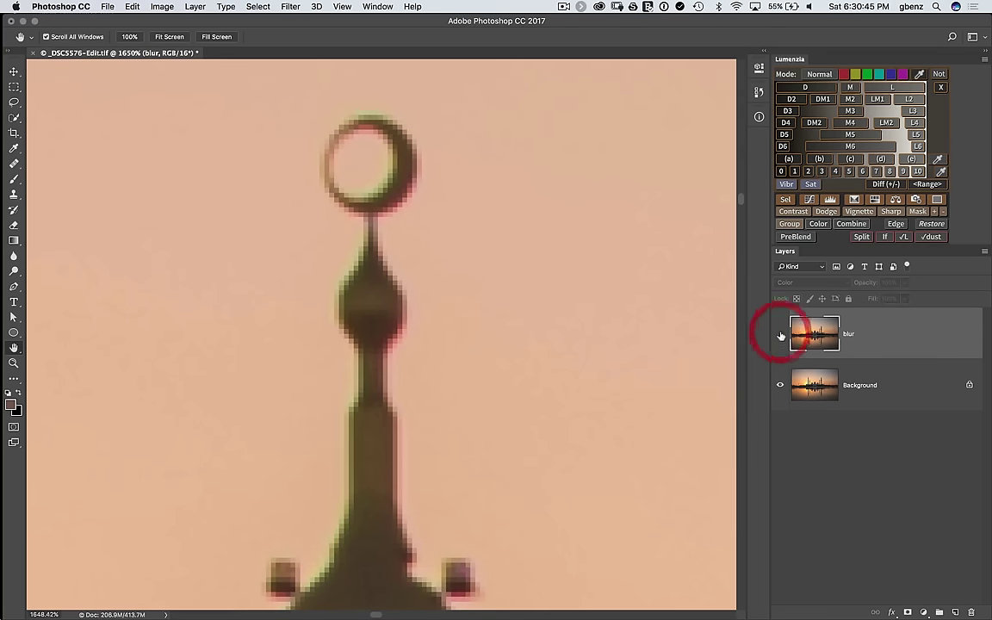
{"action": "left_click", "coordinate": [780, 336]}
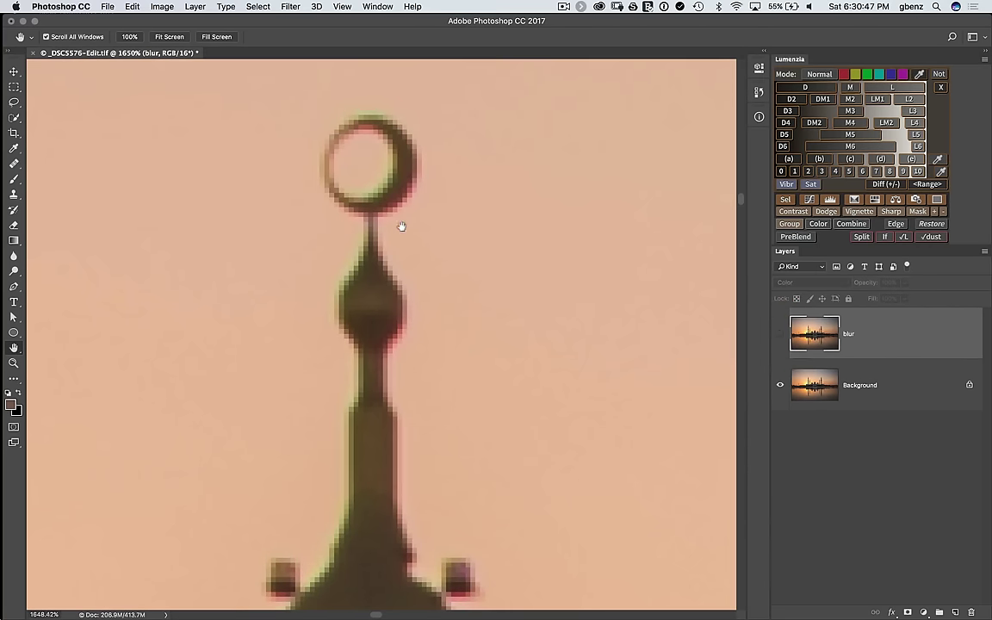
{"action": "left_click", "coordinate": [781, 334]}
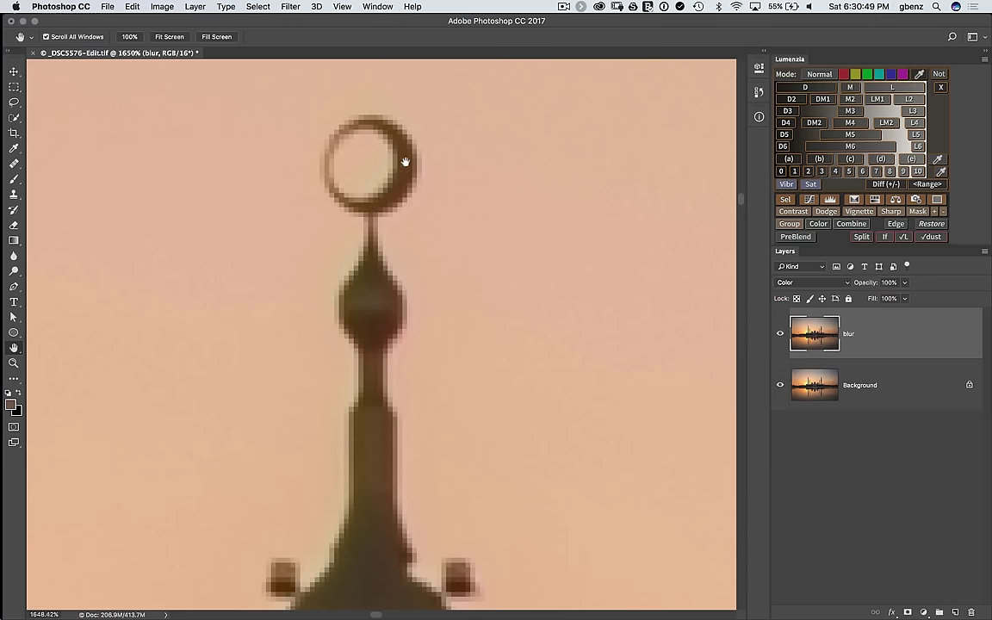
{"action": "scroll", "coordinate": [503, 406], "scroll_direction": "down", "scroll_amount": 5}
{"action": "scroll", "coordinate": [503, 405], "scroll_direction": "down", "scroll_amount": 20}
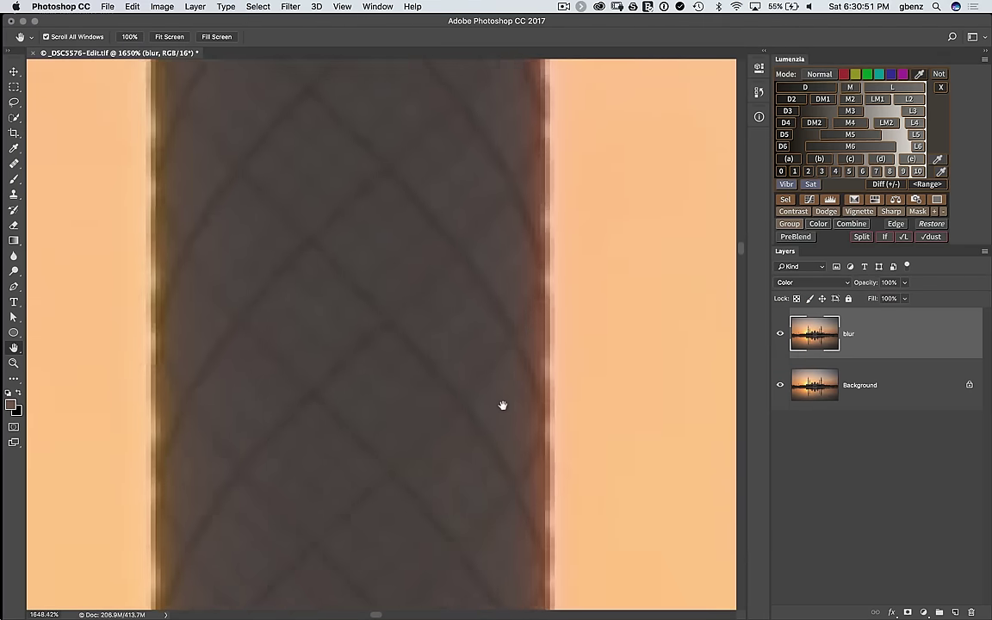
{"action": "scroll", "coordinate": [503, 406], "scroll_direction": "up", "scroll_amount": 20}
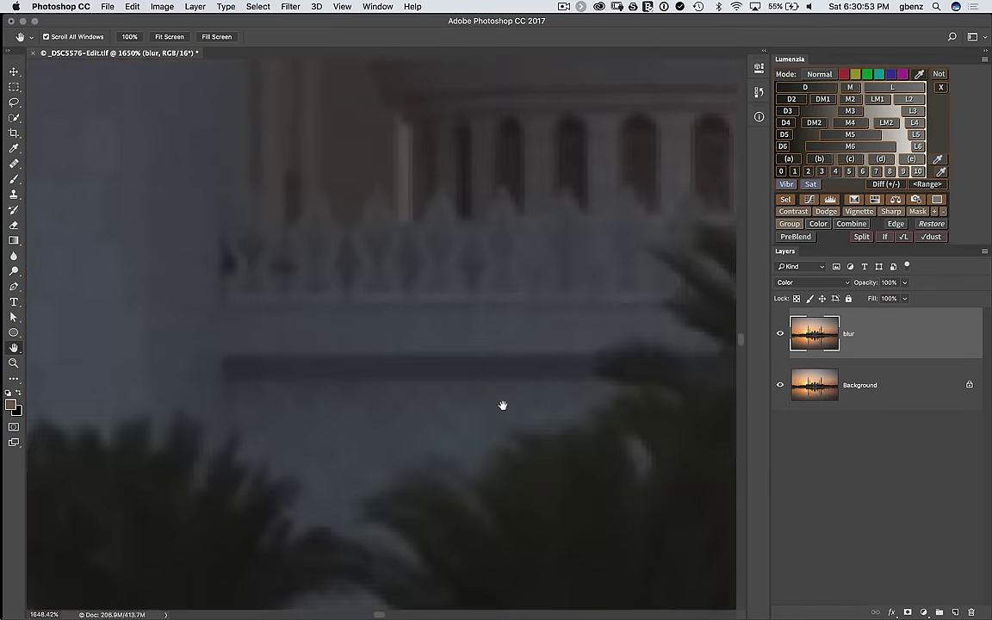
{"action": "scroll", "coordinate": [503, 406], "scroll_direction": "up", "scroll_amount": 2}
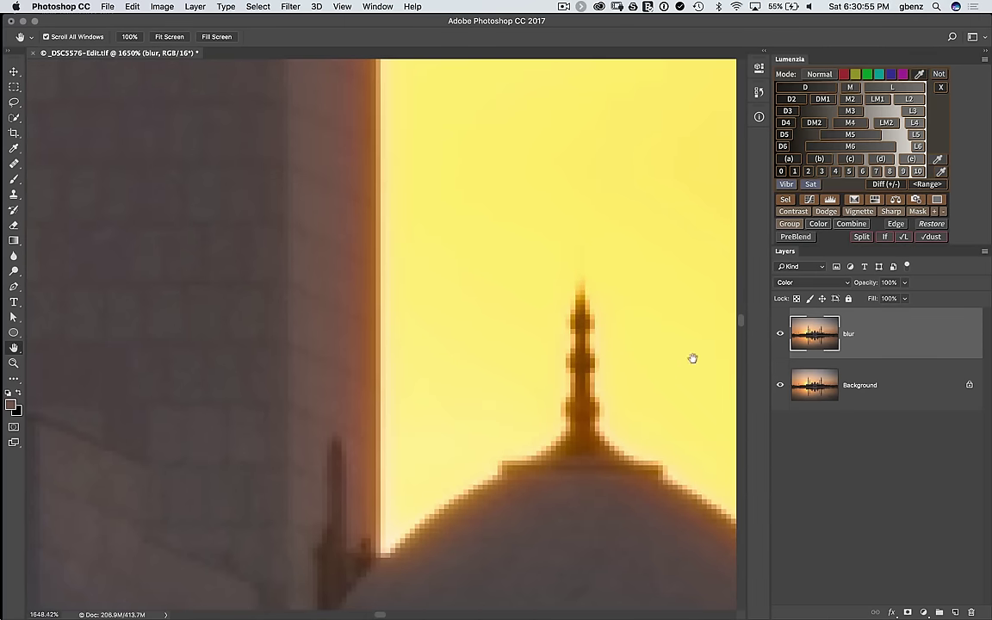
{"action": "left_click", "coordinate": [781, 335]}
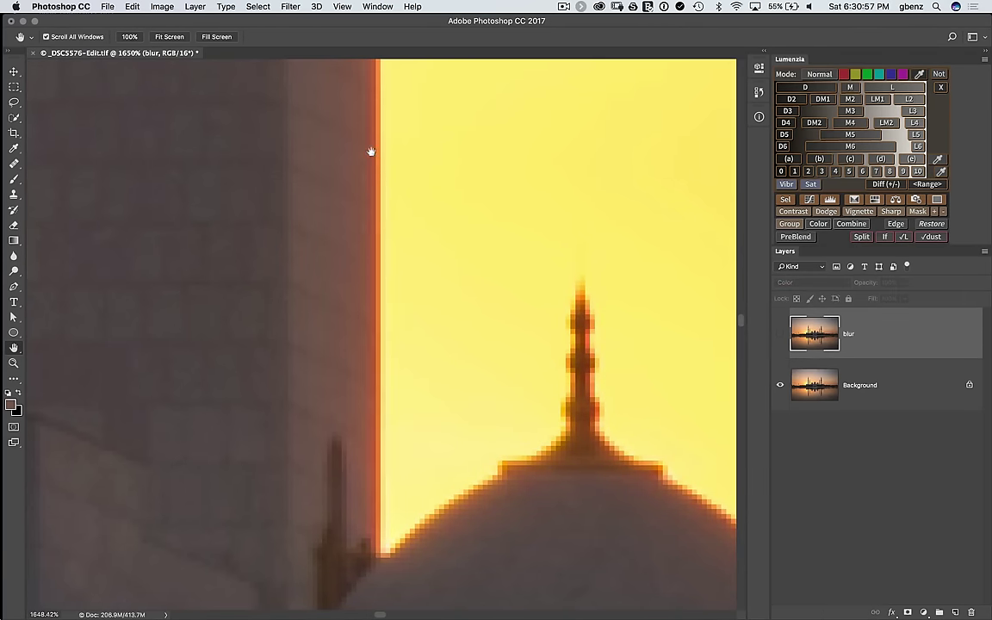
{"action": "left_click", "coordinate": [781, 335]}
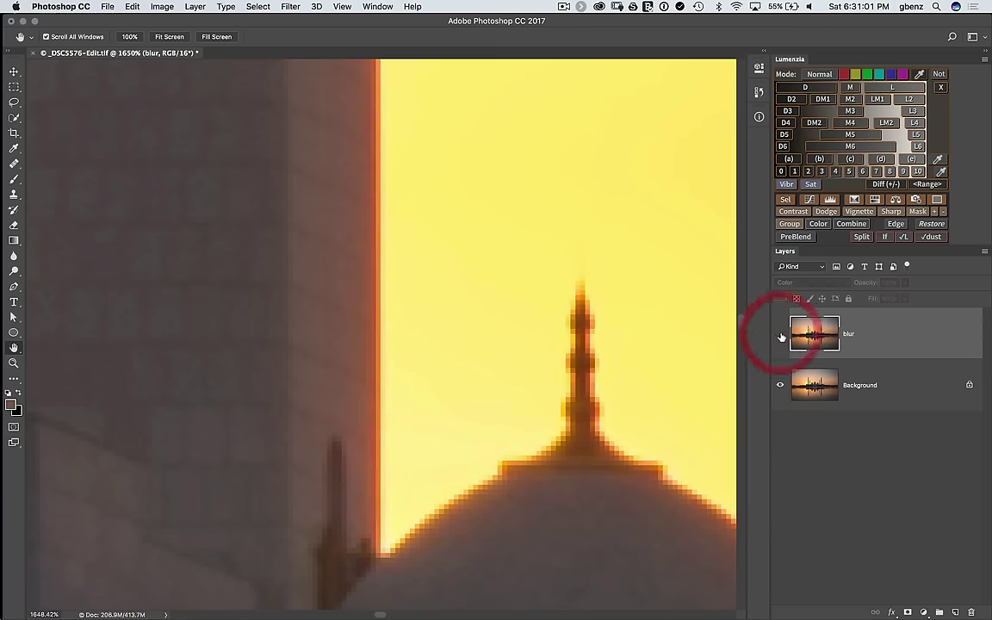
{"action": "left_click", "coordinate": [781, 335]}
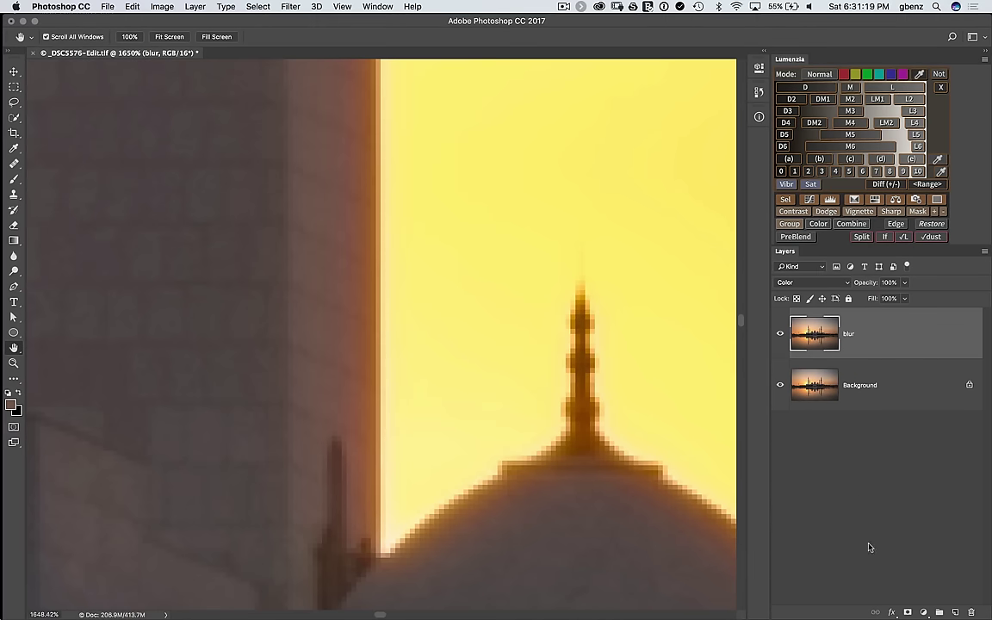
Step: Add a black hide-all mask to the blur layer and set the brush Flow to 28%
{"action": "left_click", "coordinate": [907, 613]}
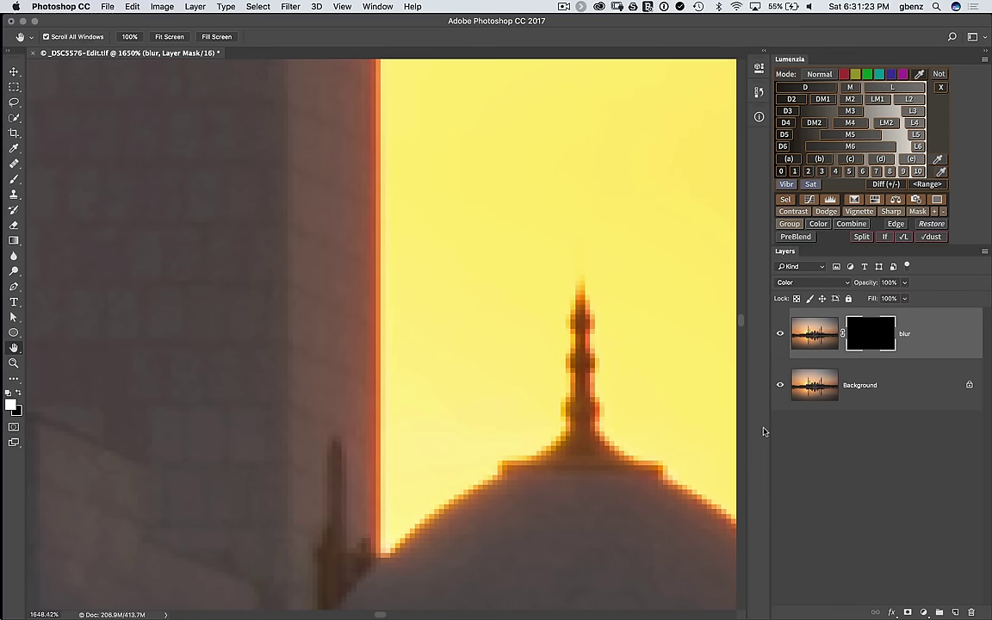
{"action": "key", "text": "b"}
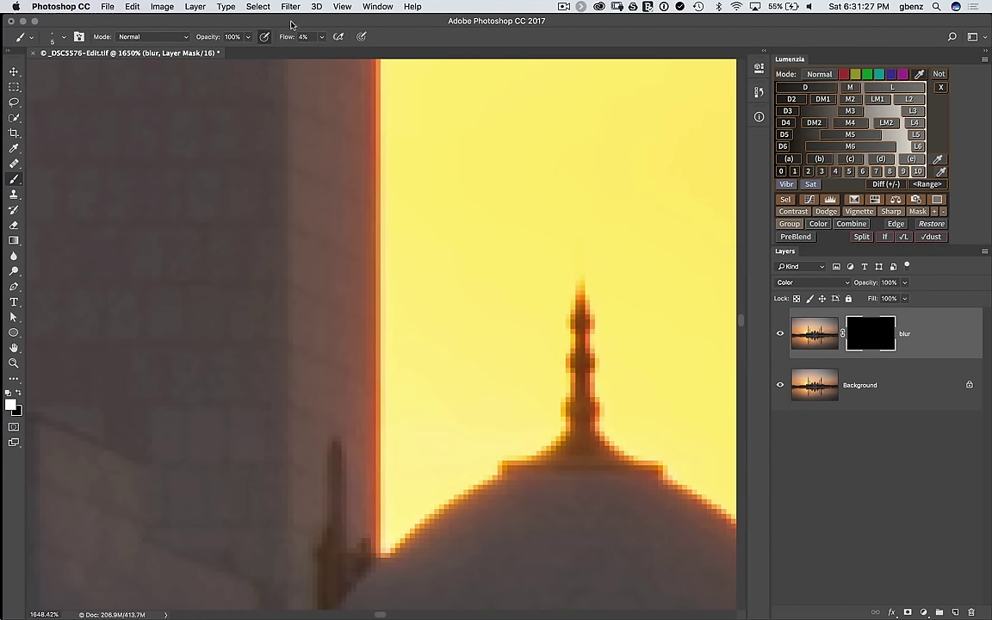
{"action": "left_click_drag", "start_coordinate": [269, 38], "coordinate": [288, 39]}
Step: Toggle the blur layer's visibility off and on to compare the edge
{"action": "key", "text": "v"}
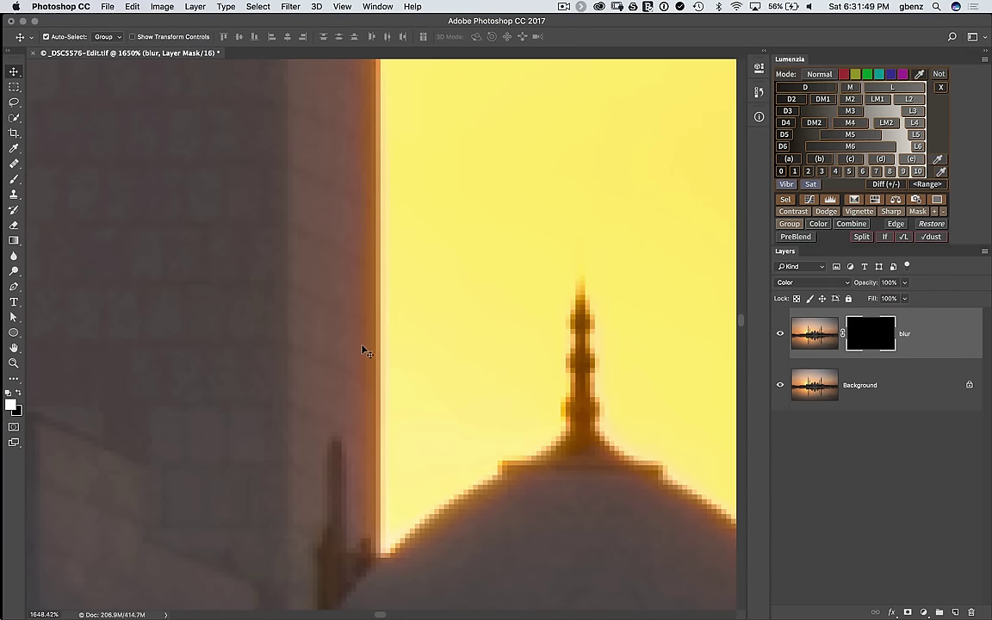
{"action": "left_click", "coordinate": [780, 334]}
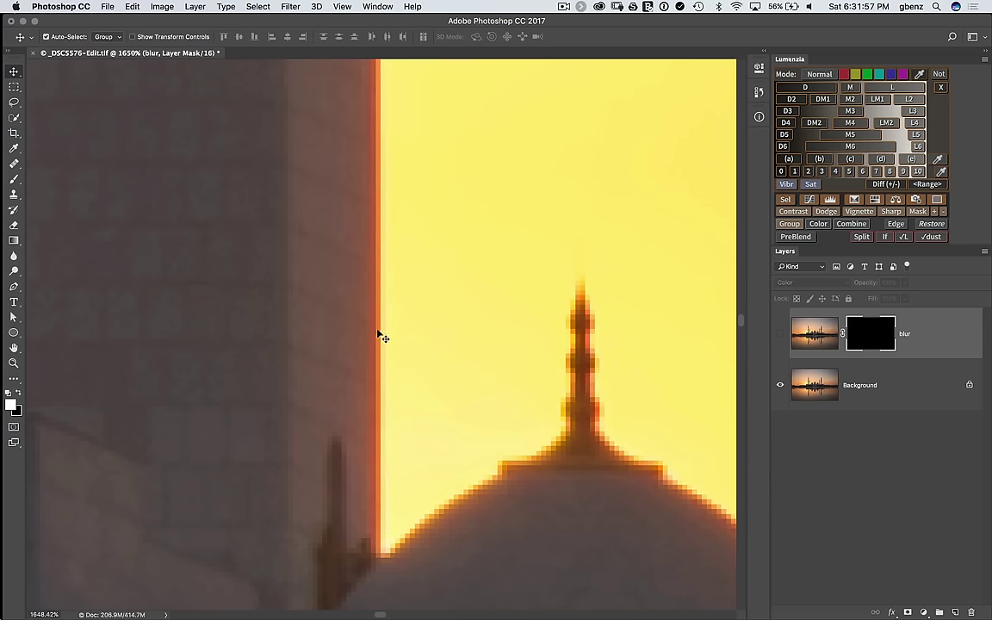
{"action": "left_click", "coordinate": [781, 334]}
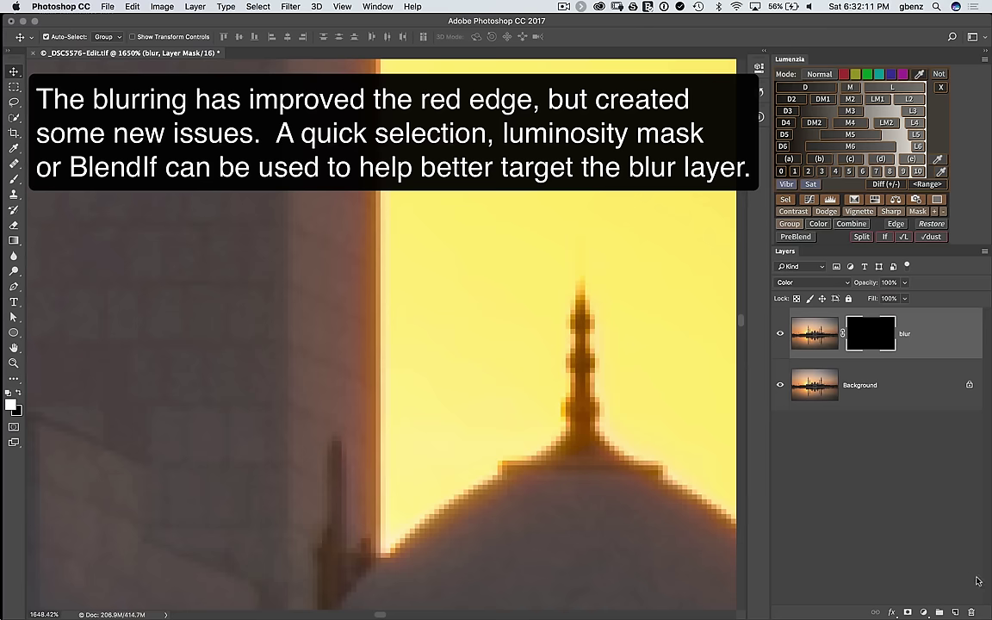
Step: Delete the blur layer's mask and quick-select the yellow sky beside the dome
{"action": "left_click", "coordinate": [972, 612]}
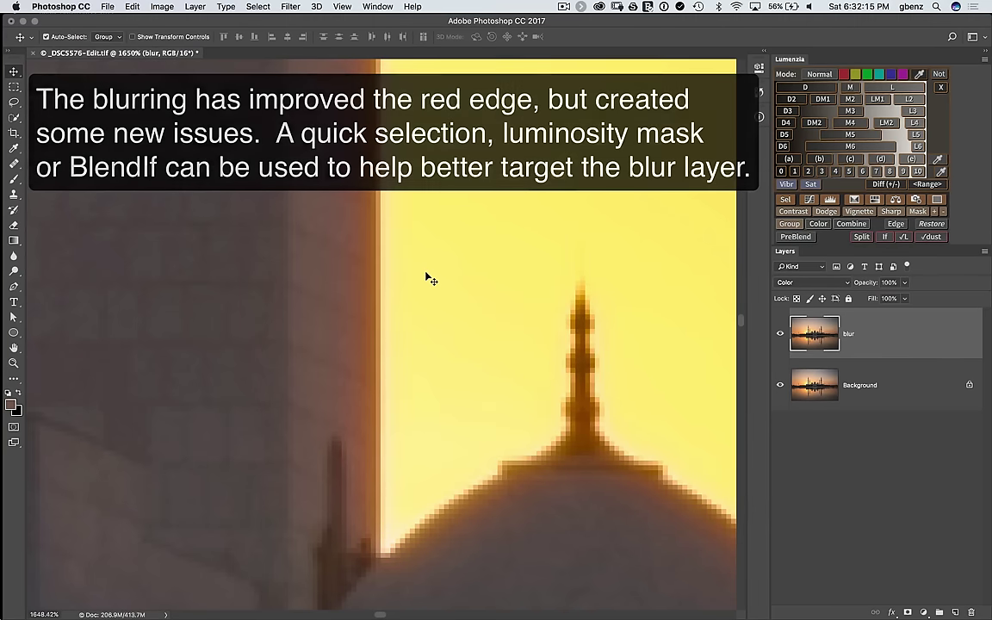
{"action": "left_click", "coordinate": [14, 117]}
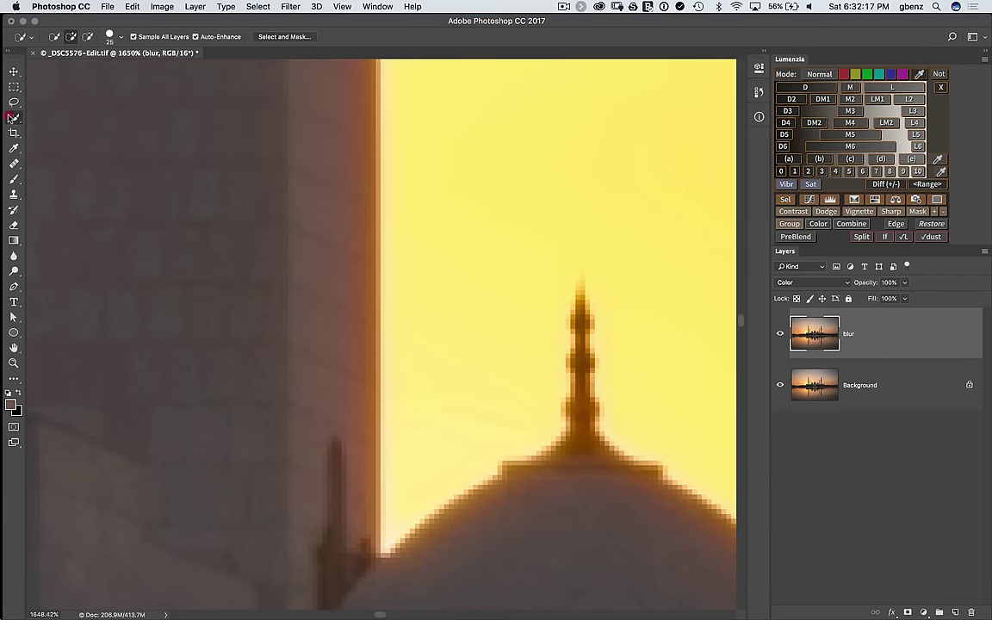
{"action": "mouse_move", "coordinate": [508, 207]}
{"action": "left_mouse_down"}
{"action": "mouse_move", "coordinate": [529, 147]}
{"action": "mouse_move", "coordinate": [459, 233]}
{"action": "mouse_move", "coordinate": [433, 236]}
{"action": "left_mouse_up"}
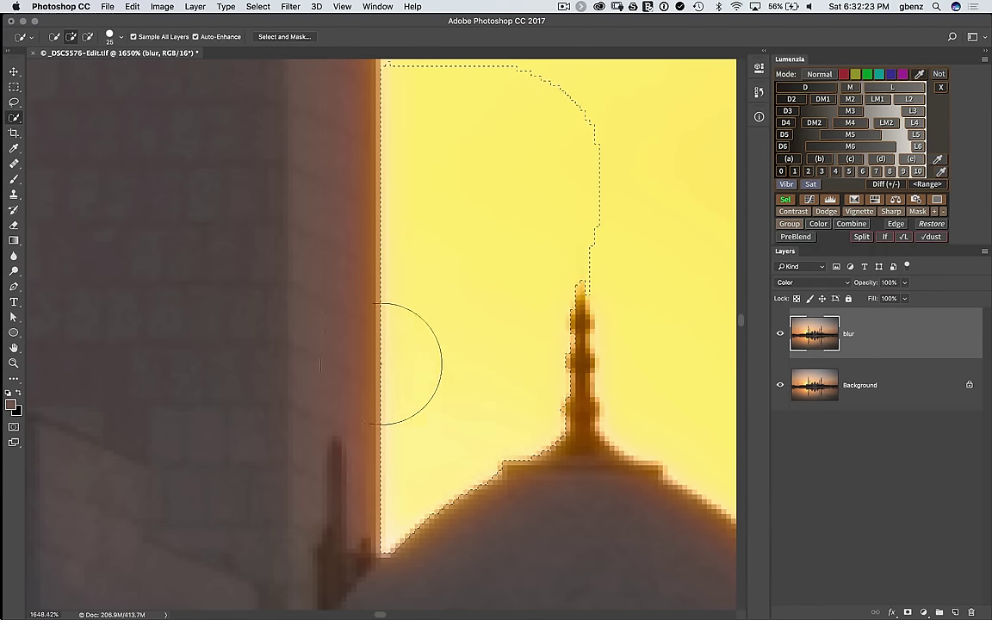
Step: Toggle the blur layer to check the sky selection, enlarge the brush, then deselect
{"action": "left_click", "coordinate": [781, 333]}
{"action": "key", "text": "bracketright"}
{"action": "mouse_move", "coordinate": [441, 348]}
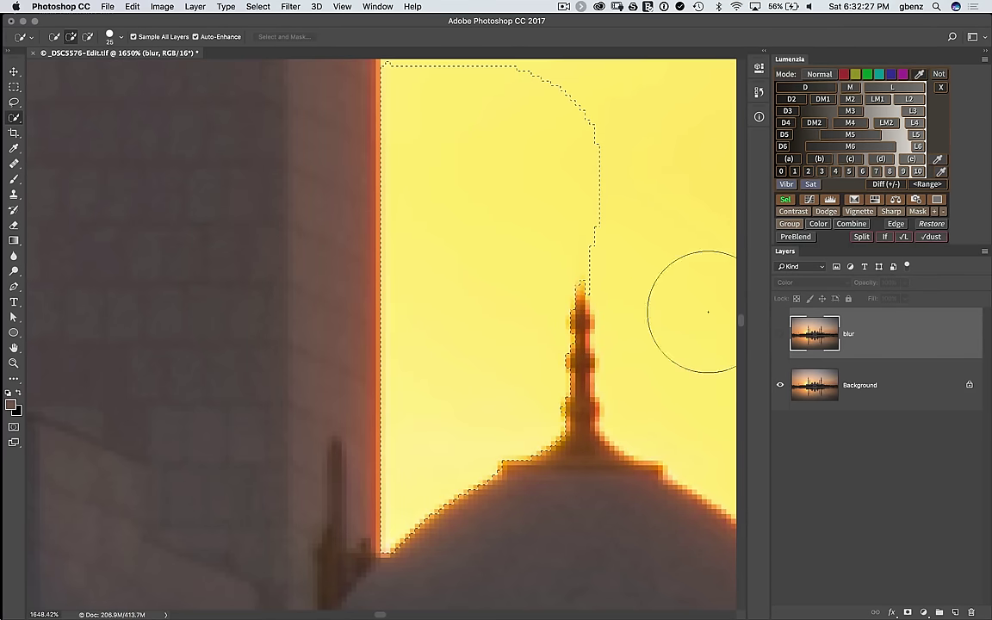
{"action": "left_click", "coordinate": [780, 333]}
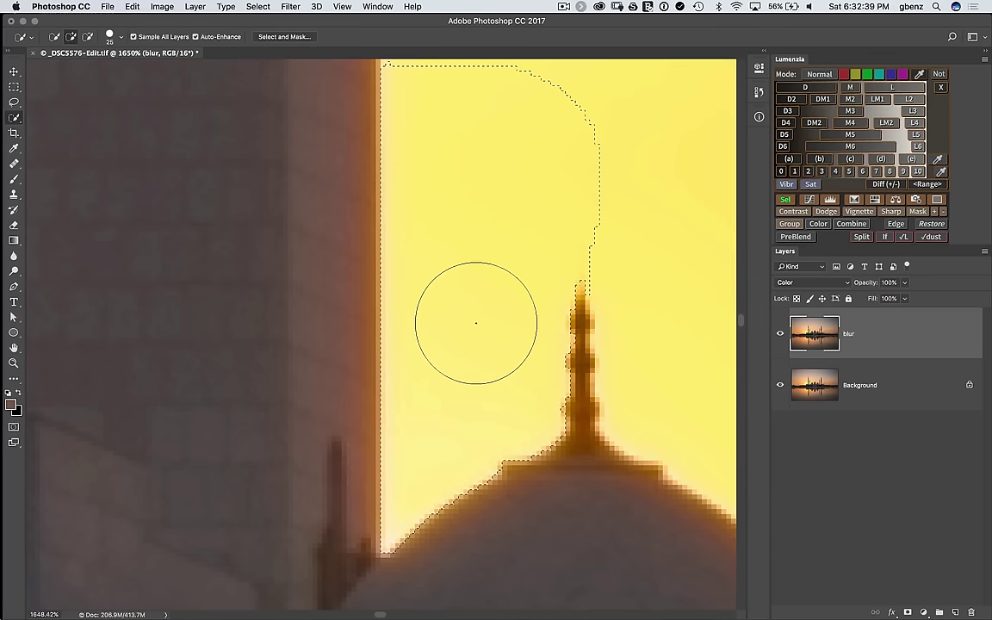
{"action": "key", "text": "super+d"}
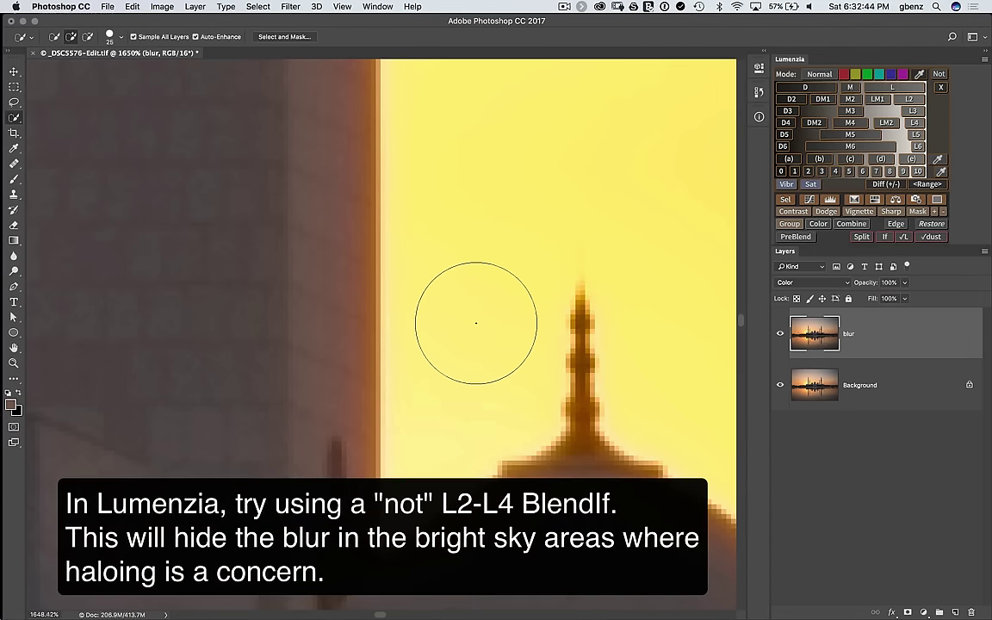
Step: Apply a Lumenzia If:Under Not L2 BlendIf to the blur layer
{"action": "left_click", "coordinate": [818, 74]}
{"action": "left_click", "coordinate": [818, 75]}
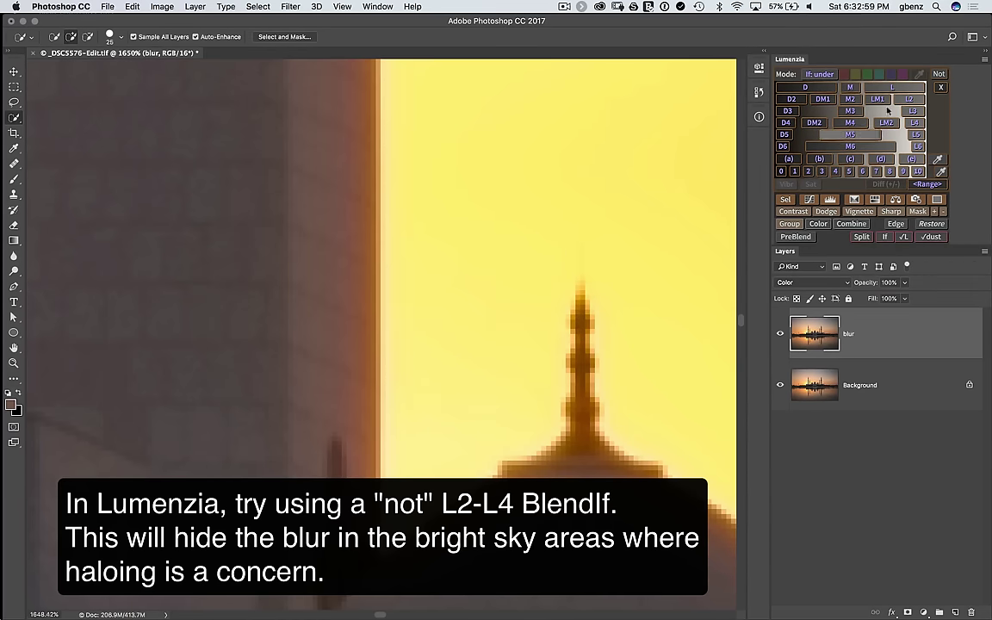
{"action": "left_click", "coordinate": [939, 74]}
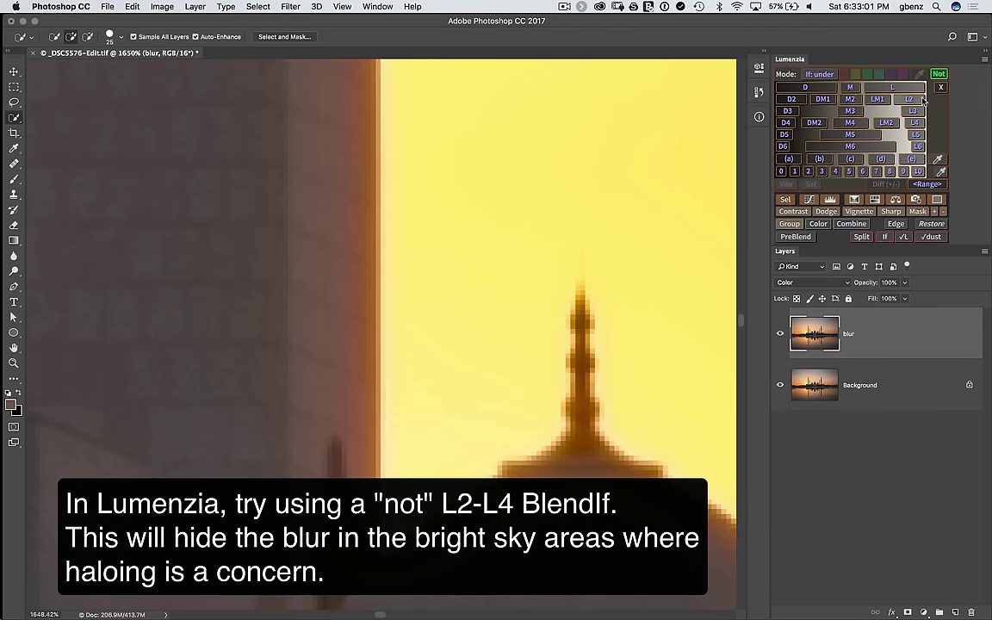
{"action": "left_click", "coordinate": [904, 88]}
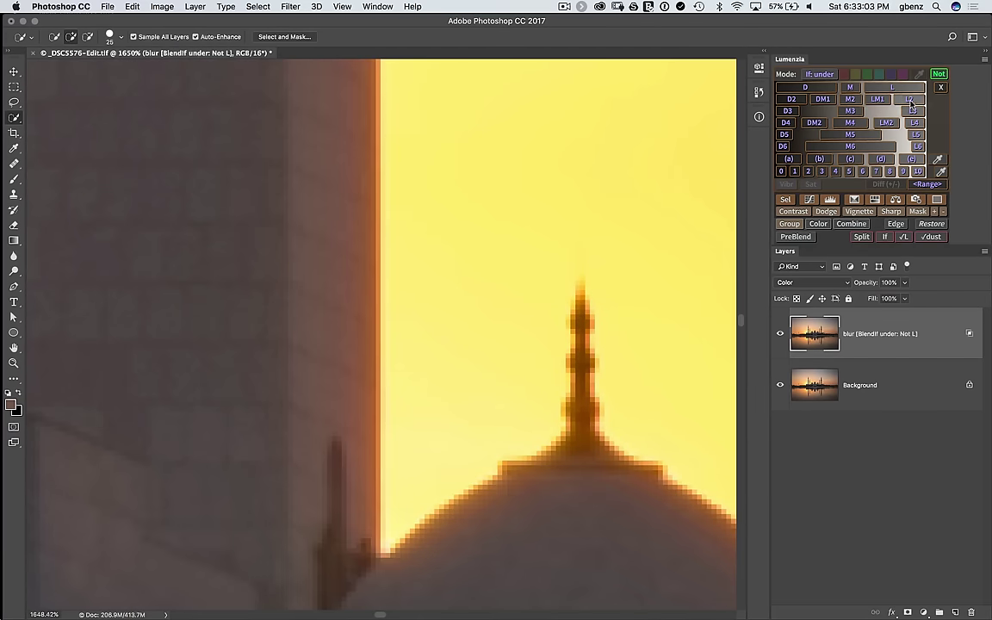
{"action": "left_click", "coordinate": [909, 99]}
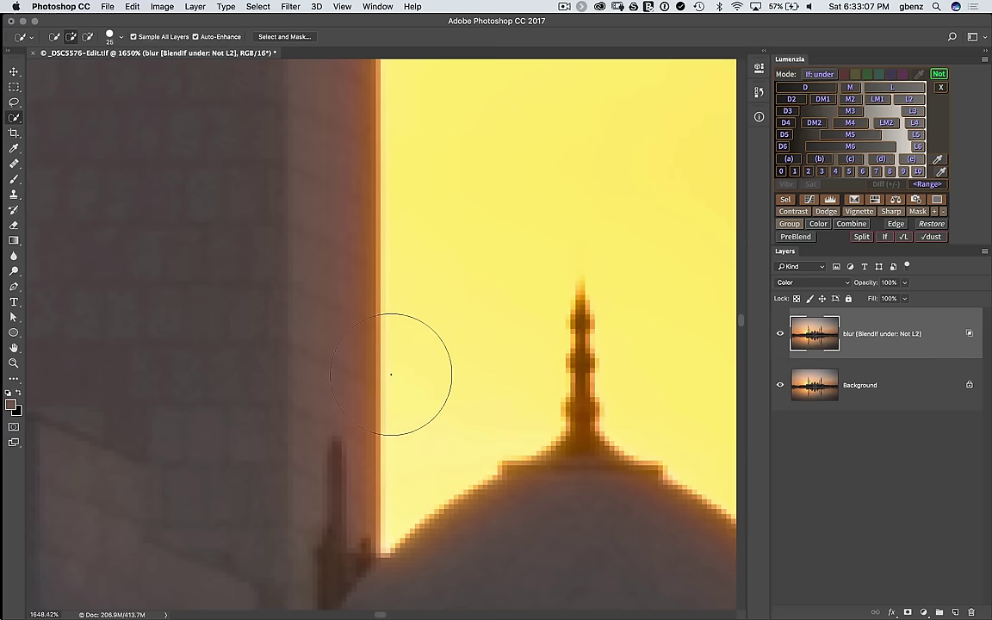
Step: Test removing the BlendIf, undo it, then hide the blur layer for comparison
{"action": "key", "text": "v"}
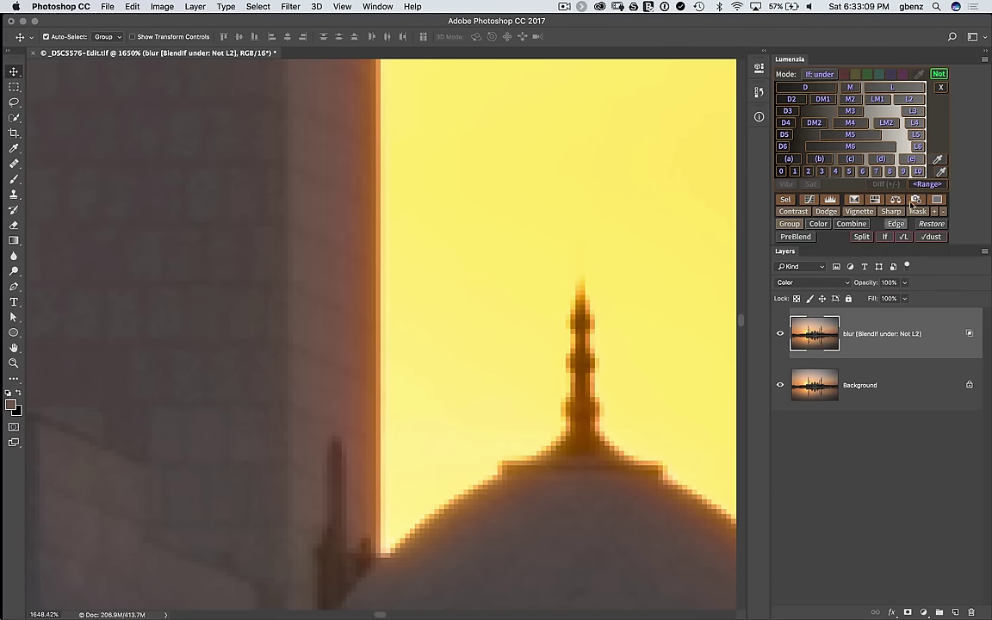
{"action": "left_click", "coordinate": [942, 88]}
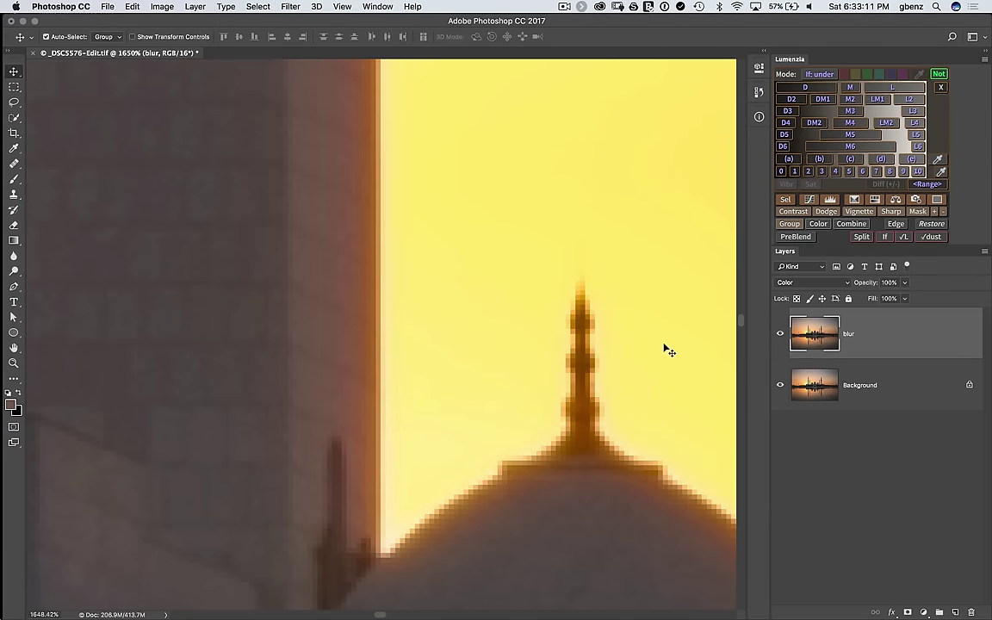
{"action": "key", "text": "super+z"}
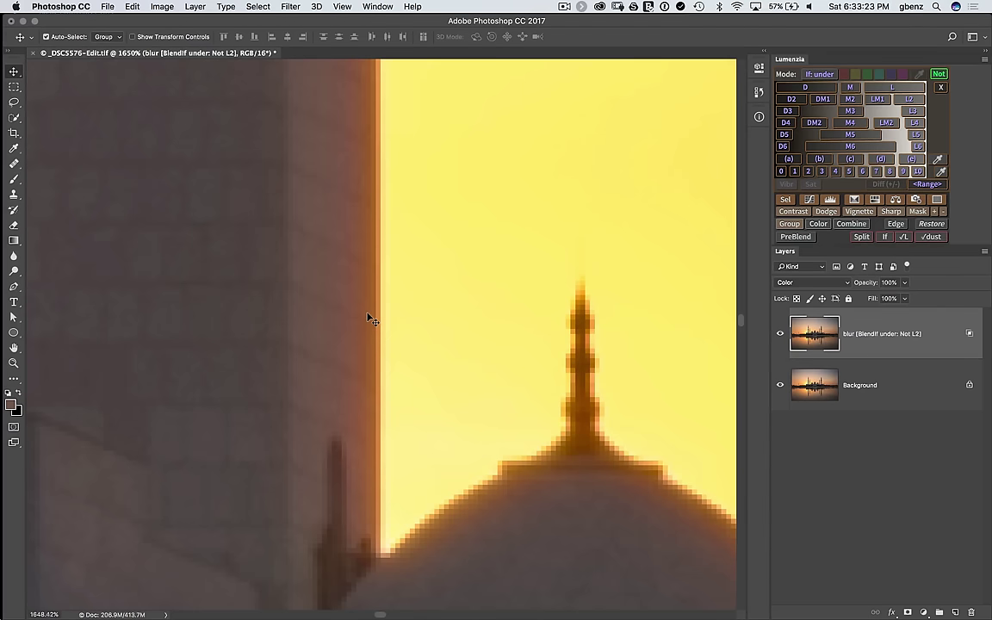
{"action": "left_click", "coordinate": [781, 333]}
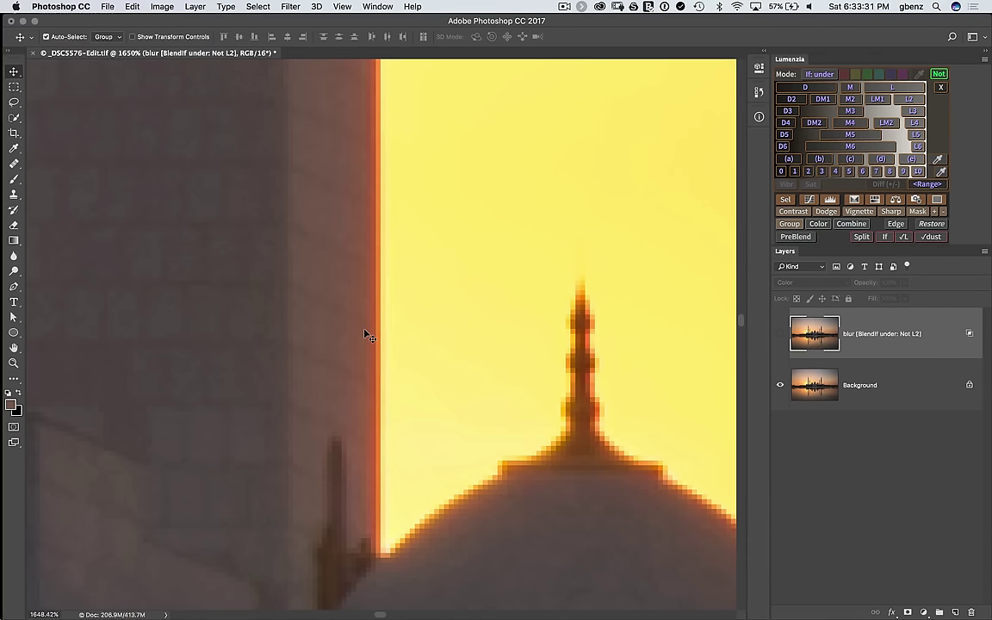
Step: Show the blur layer again and sample the wall's colour with the Eyedropper
{"action": "left_click", "coordinate": [780, 336]}
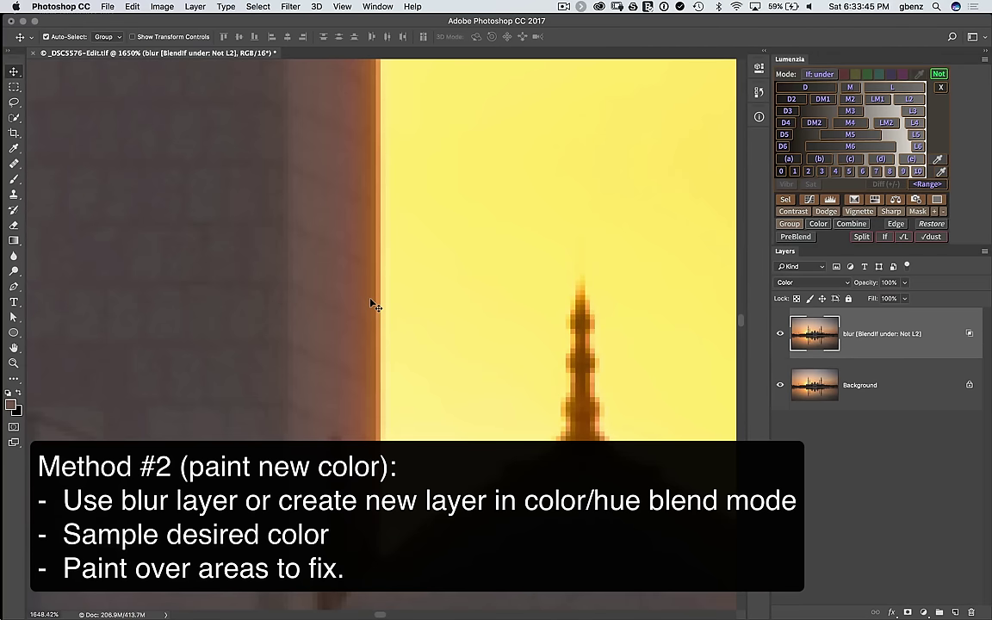
{"action": "key", "text": "i"}
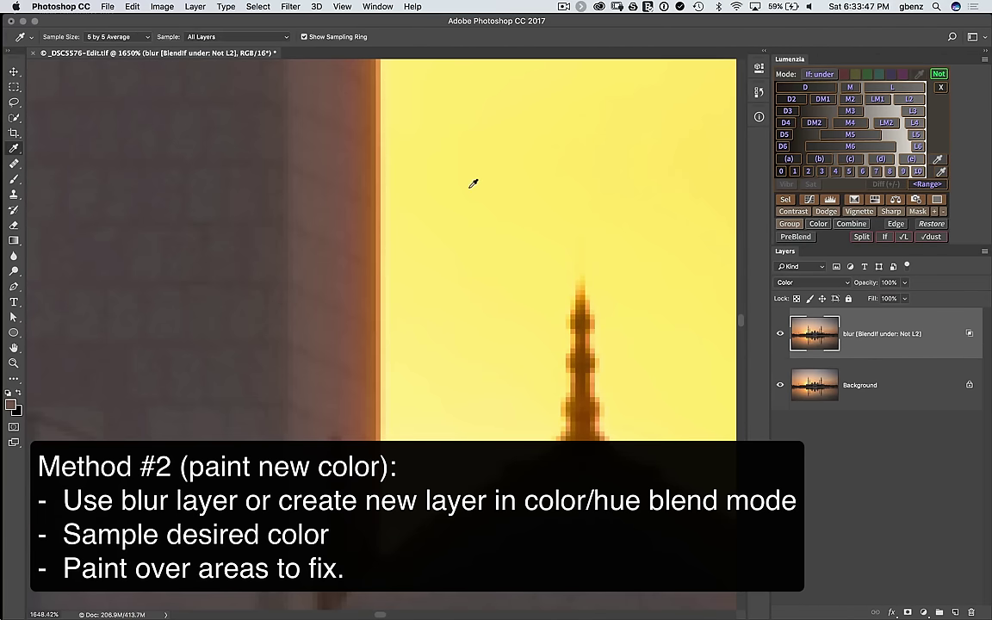
{"action": "left_click", "coordinate": [326, 267]}
Step: Switch to the Brush and set its Flow to 3%
{"action": "key", "text": "b"}
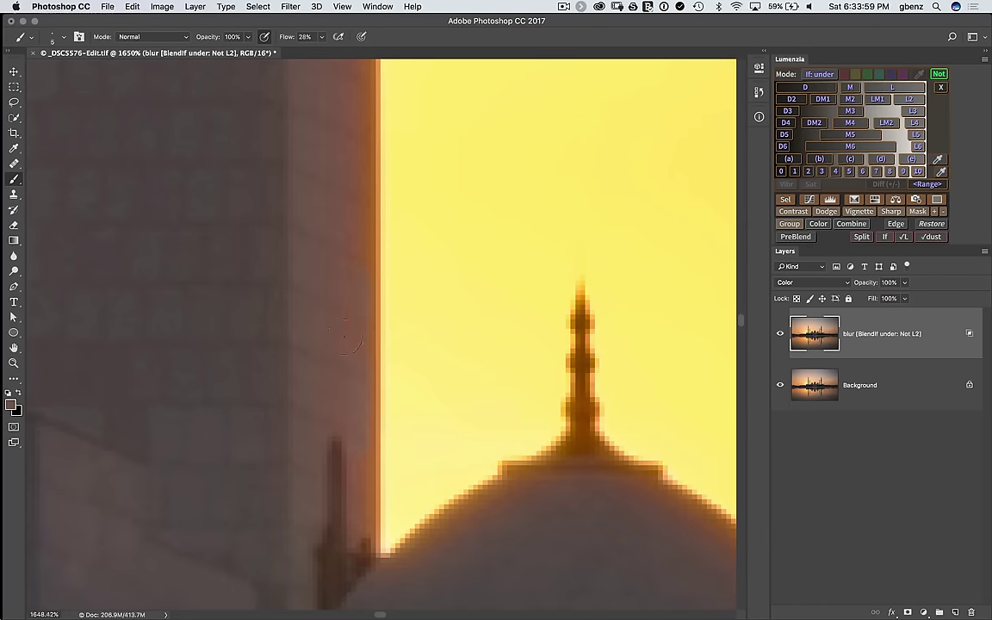
{"action": "left_click_drag", "start_coordinate": [285, 42], "coordinate": [275, 41]}
{"action": "type", "text": "3"}
{"action": "key", "text": "Return"}
Step: Sample the dome's colour beside the fringe and paint over the red fringe along its edge
{"action": "key", "text": "i"}
{"action": "left_click_drag", "start_coordinate": [571, 526], "coordinate": [574, 534]}
{"action": "key", "text": "b"}
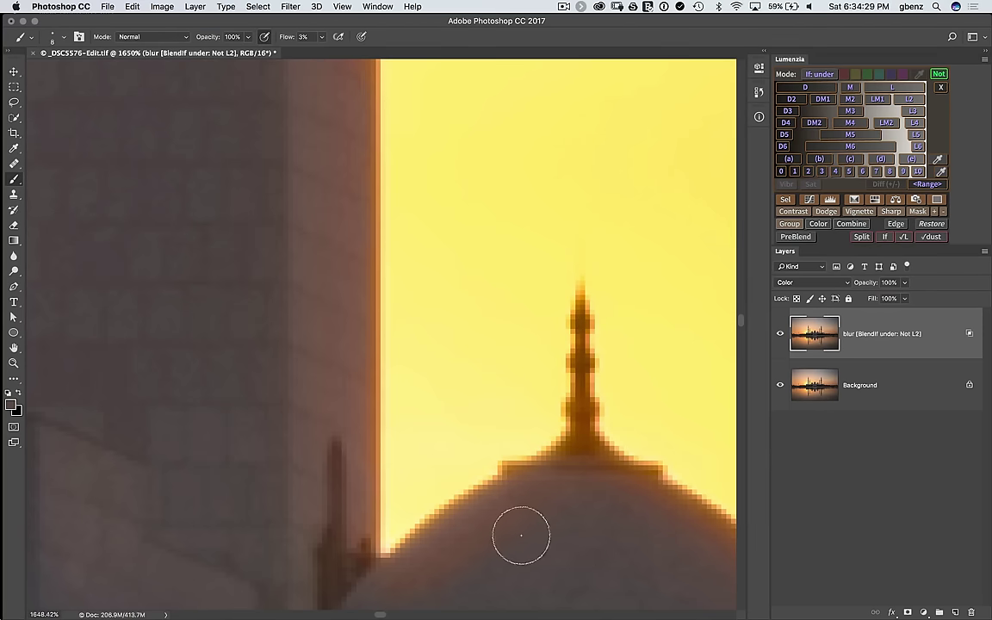
{"action": "mouse_move", "coordinate": [415, 590]}
{"action": "left_mouse_down"}
{"action": "mouse_move", "coordinate": [478, 536]}
{"action": "mouse_move", "coordinate": [399, 571]}
{"action": "mouse_move", "coordinate": [607, 476]}
{"action": "mouse_move", "coordinate": [451, 481]}
{"action": "mouse_move", "coordinate": [507, 574]}
{"action": "mouse_move", "coordinate": [498, 478]}
{"action": "left_mouse_up"}
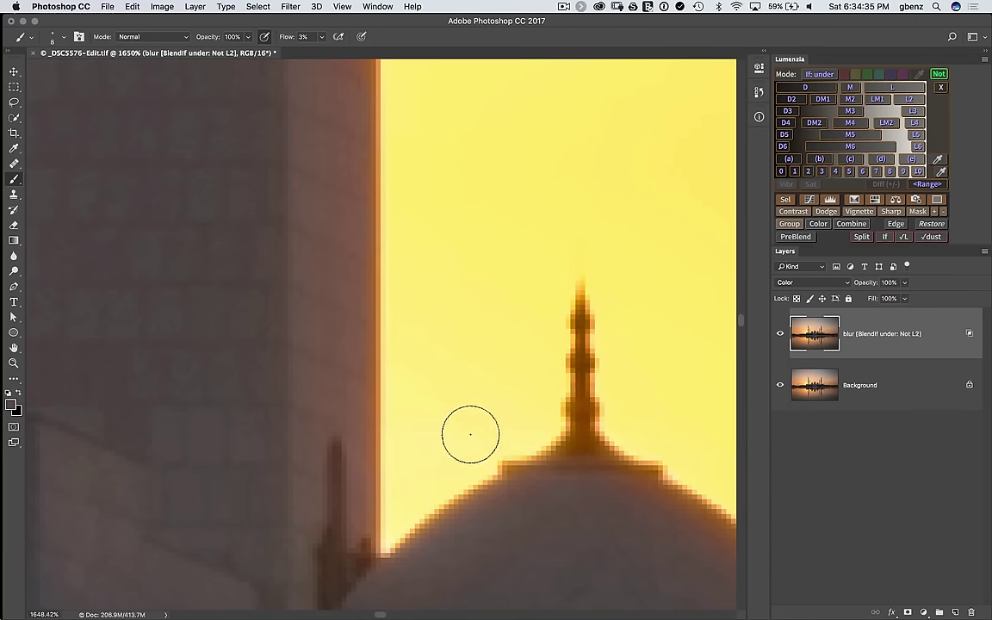
Step: Pan up to the wall above the dome and resample the wall colour beside the balcony
{"action": "mouse_move", "coordinate": [317, 282]}
{"action": "left_mouse_down"}
{"action": "mouse_move", "coordinate": [299, 428]}
{"action": "mouse_move", "coordinate": [305, 574]}
{"action": "left_mouse_up"}
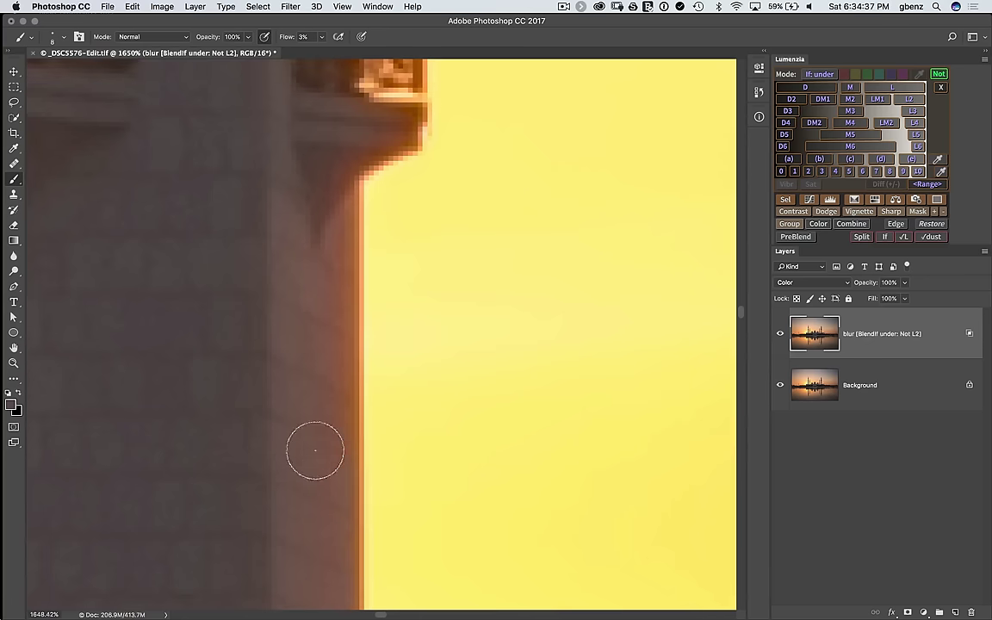
{"action": "left_click", "coordinate": [303, 319], "text": "alt"}
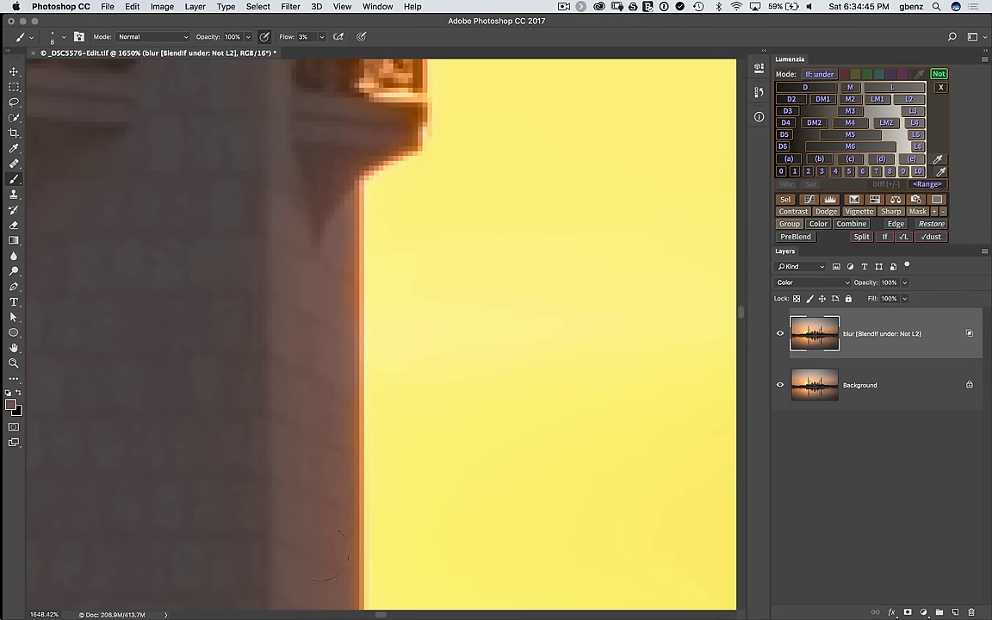
{"action": "scroll", "coordinate": [293, 295], "scroll_direction": "up", "scroll_amount": 10}
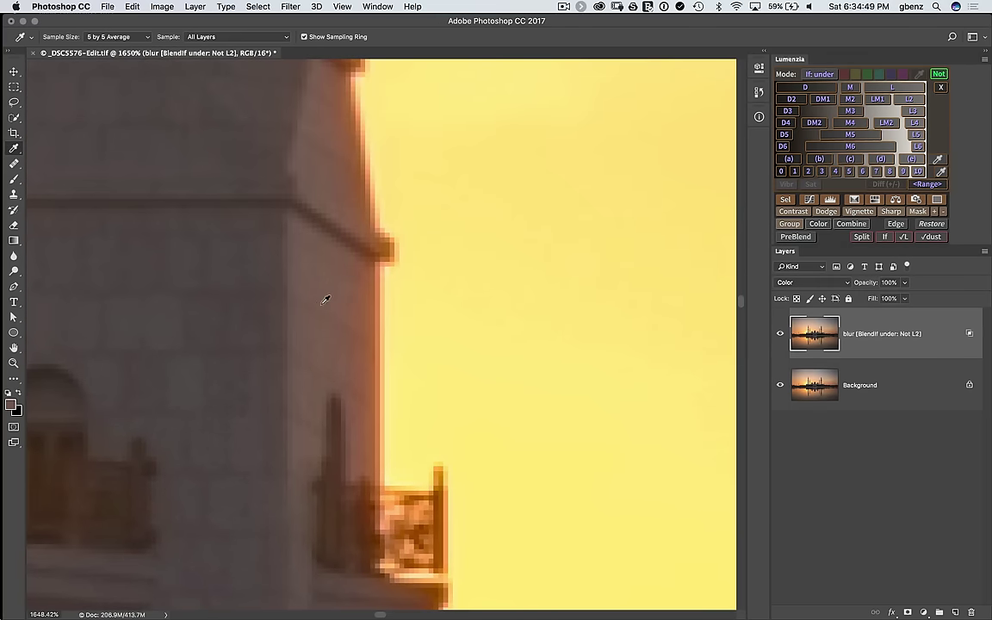
{"action": "left_click", "coordinate": [324, 291], "text": "alt"}
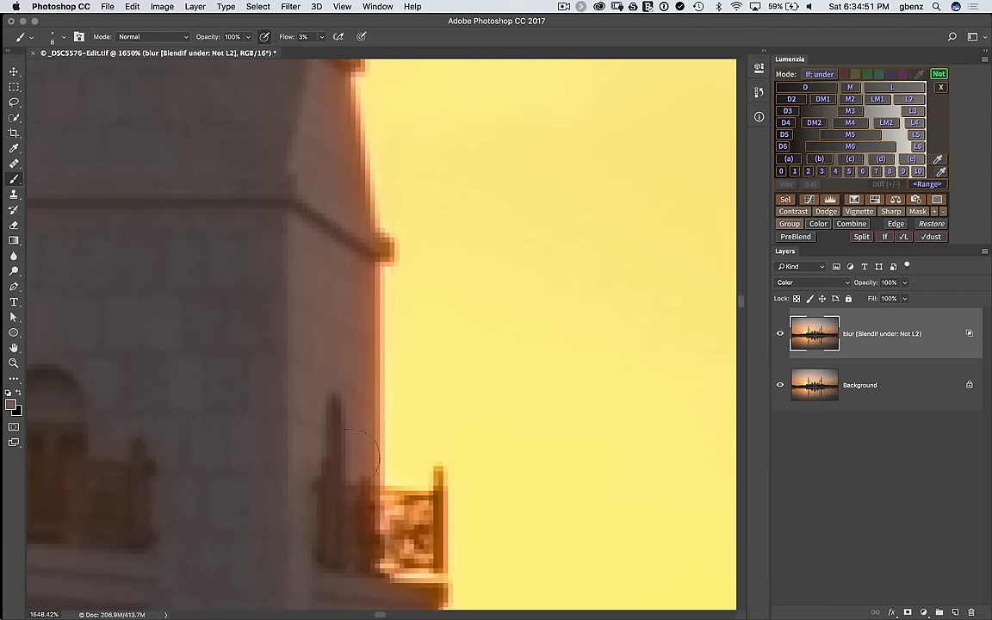
{"action": "scroll", "coordinate": [347, 466], "scroll_direction": "up", "scroll_amount": 10}
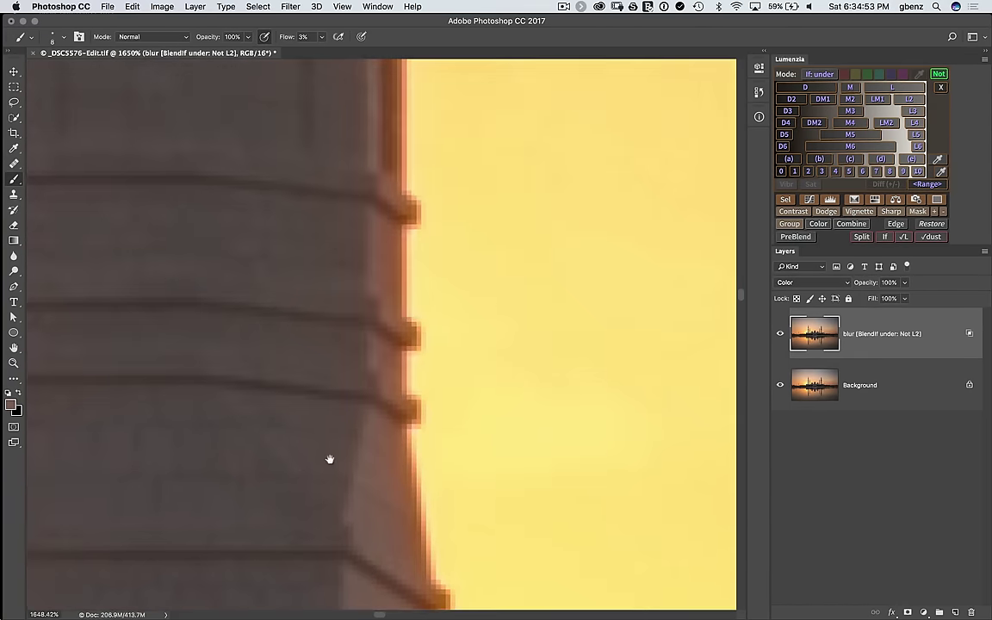
{"action": "scroll", "coordinate": [347, 465], "scroll_direction": "down", "scroll_amount": 3}
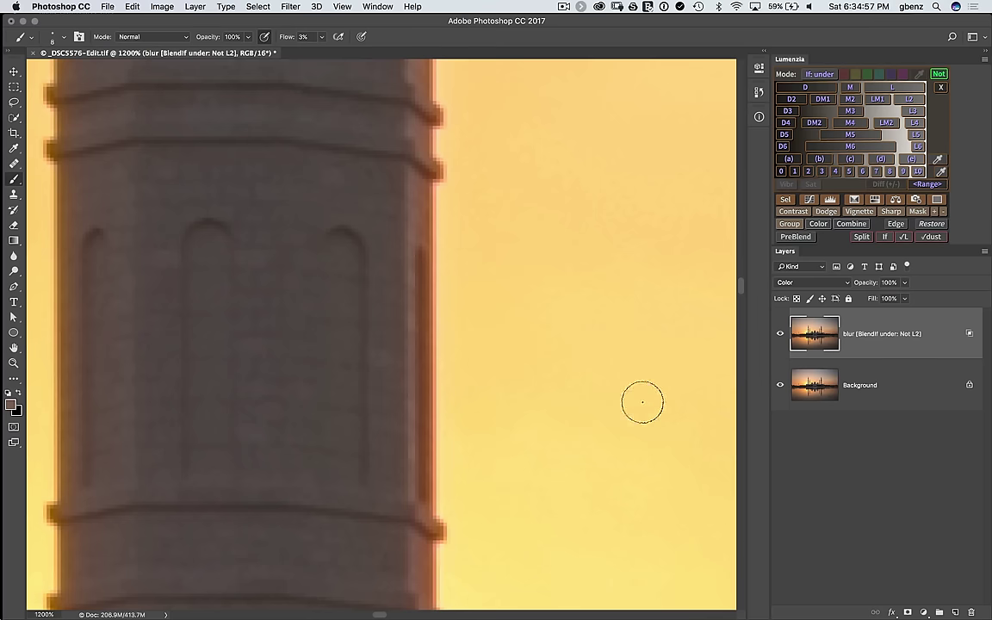
{"action": "left_click", "coordinate": [781, 335]}
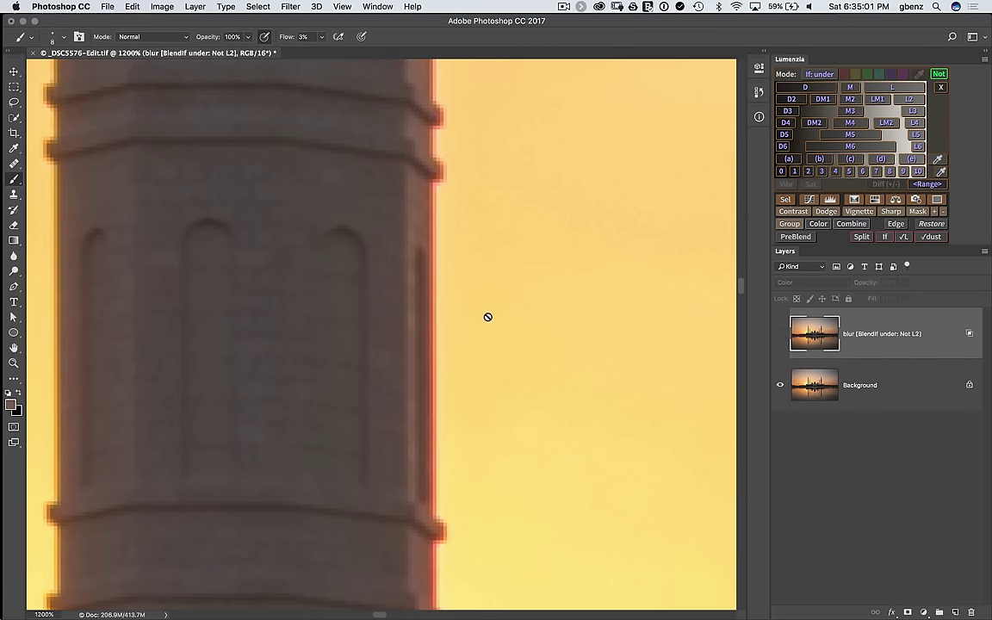
{"action": "left_click", "coordinate": [781, 335]}
{"action": "scroll", "coordinate": [544, 272], "scroll_direction": "up", "scroll_amount": 10}
{"action": "scroll", "coordinate": [544, 272], "scroll_direction": "up", "scroll_amount": 15}
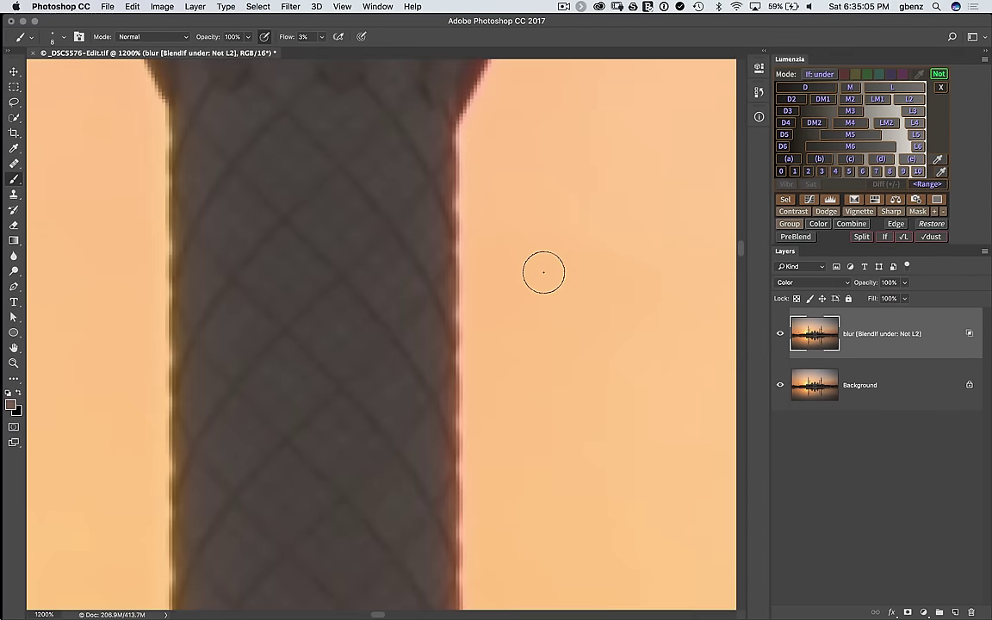
{"action": "scroll", "coordinate": [543, 272], "scroll_direction": "up", "scroll_amount": 10}
{"action": "left_click", "coordinate": [781, 335]}
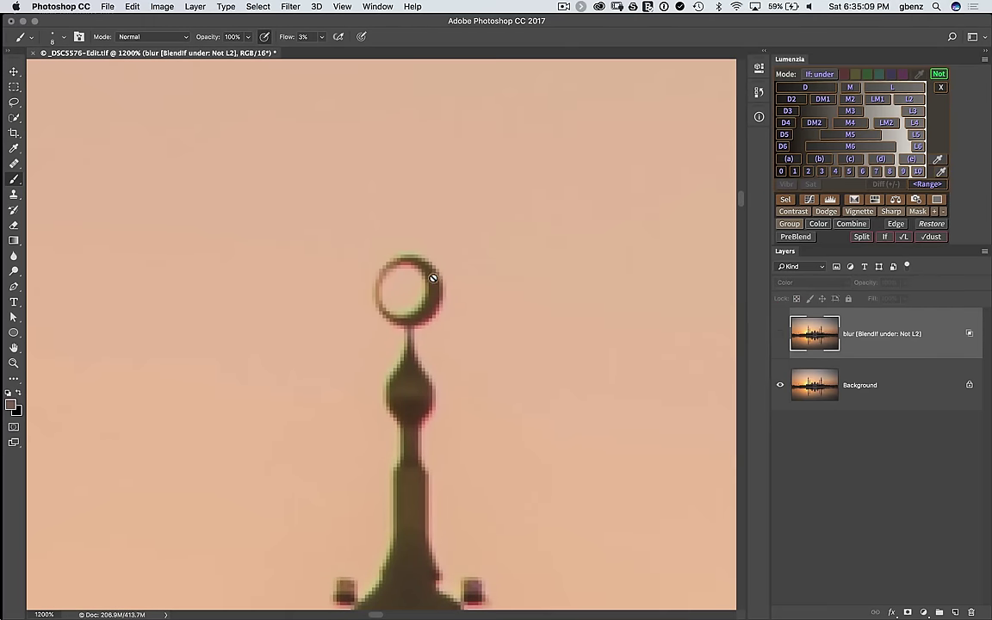
{"action": "left_click", "coordinate": [782, 335]}
{"action": "scroll", "coordinate": [571, 443], "scroll_direction": "down", "scroll_amount": 15}
{"action": "scroll", "coordinate": [569, 442], "scroll_direction": "down", "scroll_amount": 10}
{"action": "scroll", "coordinate": [569, 442], "scroll_direction": "down", "scroll_amount": 15}
{"action": "scroll", "coordinate": [571, 443], "scroll_direction": "down", "scroll_amount": 10}
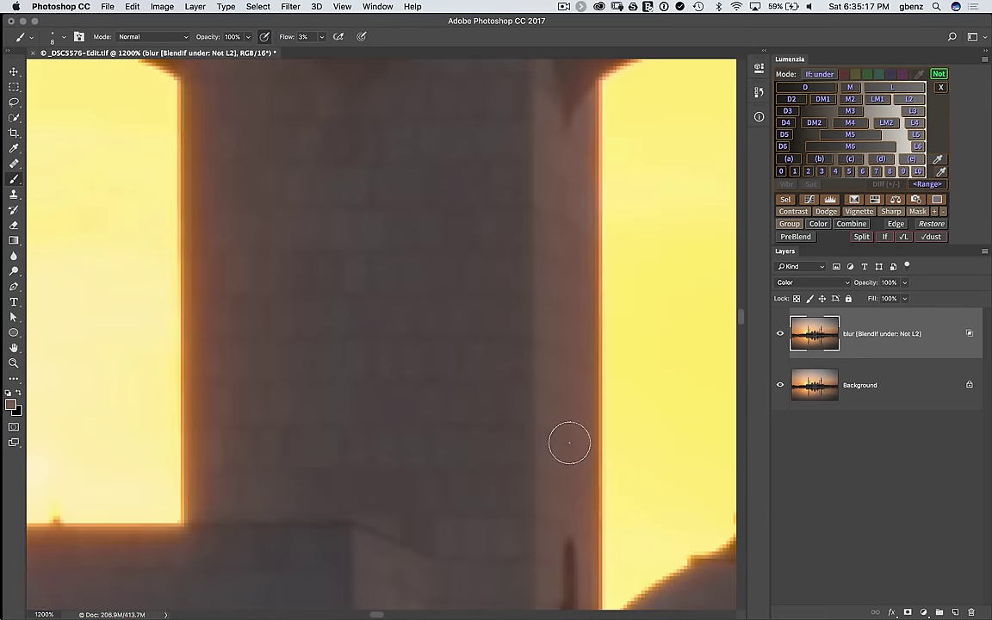